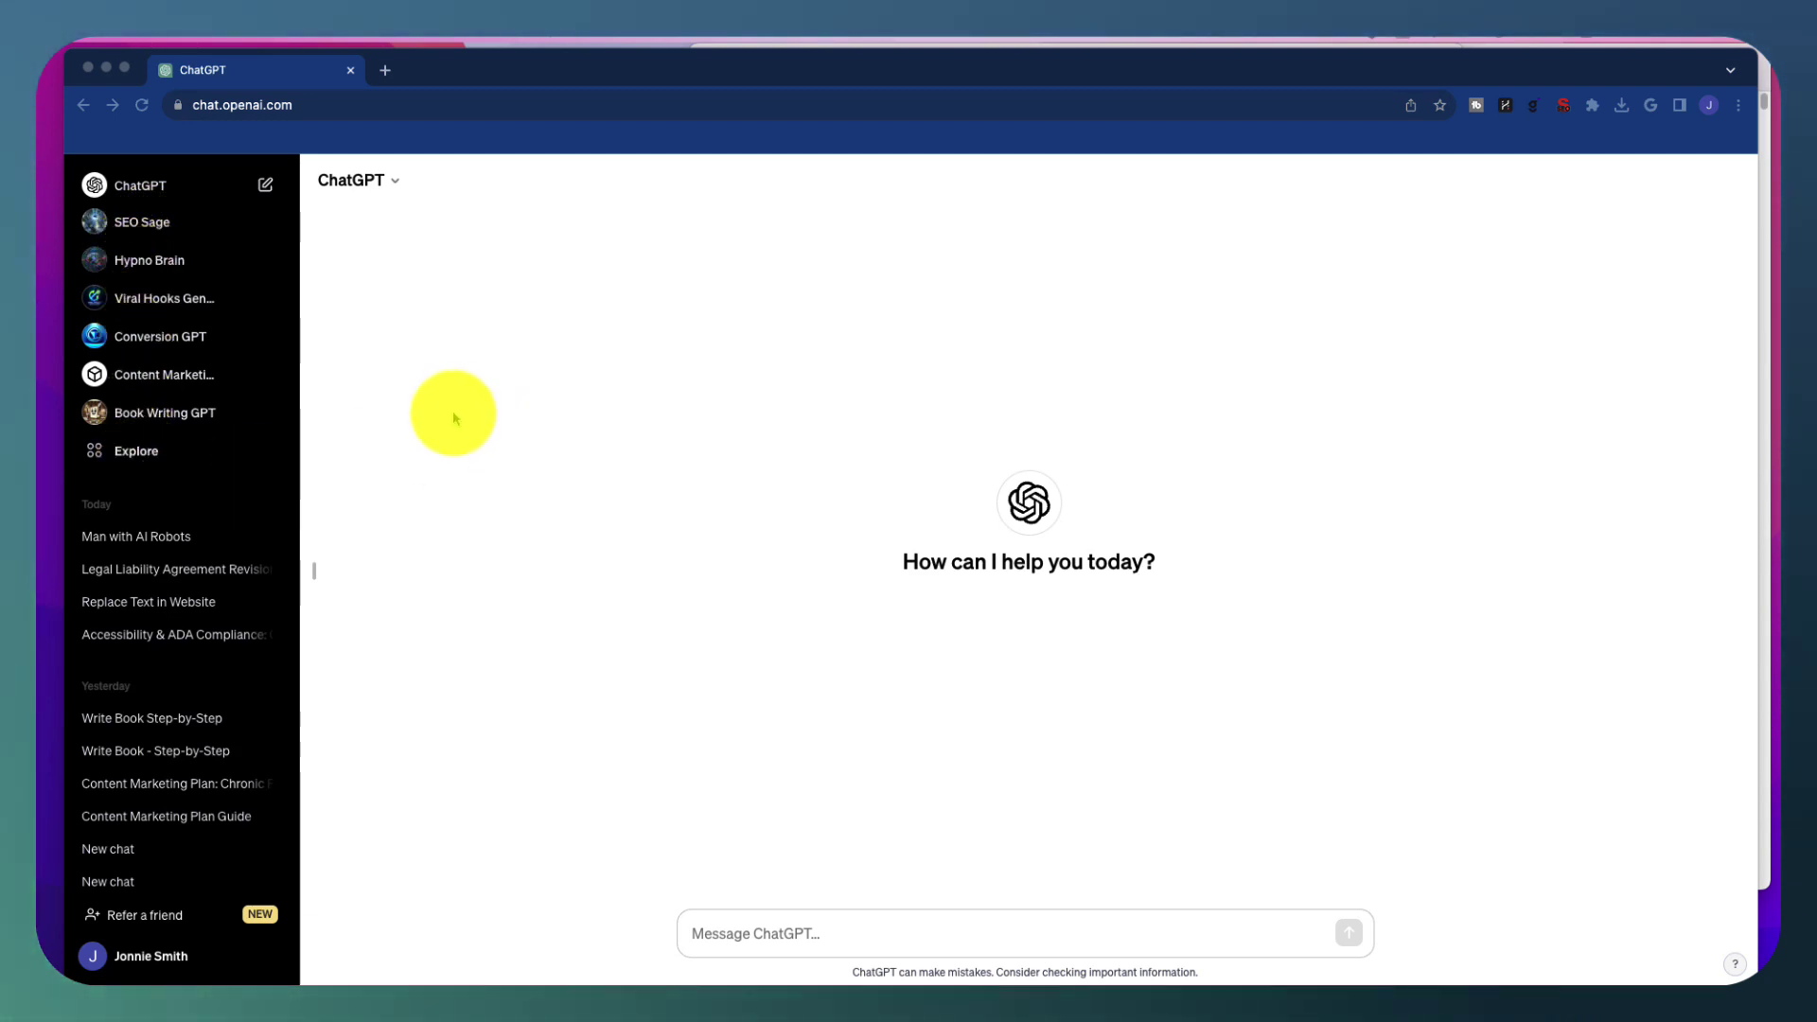
# - Open Explore and browse the My GPTs, recently used and Made by OpenAI lists
pyautogui.click(142, 457)
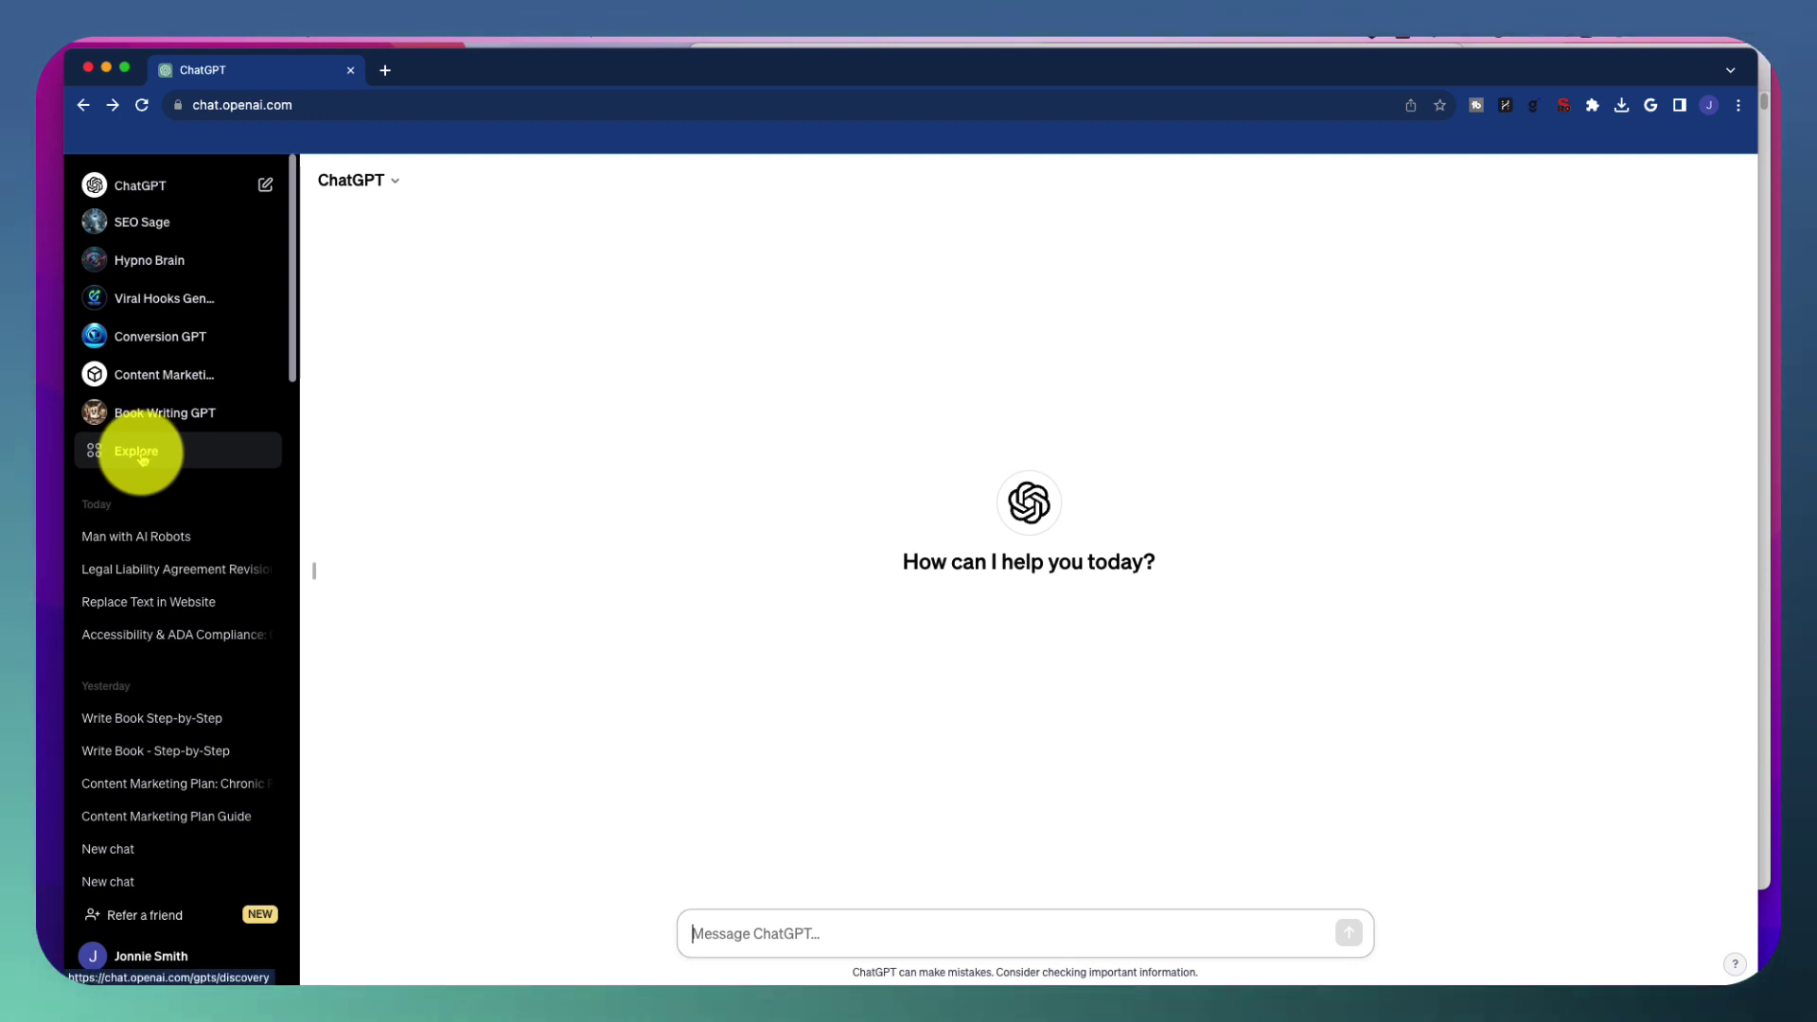
pyautogui.click(142, 458)
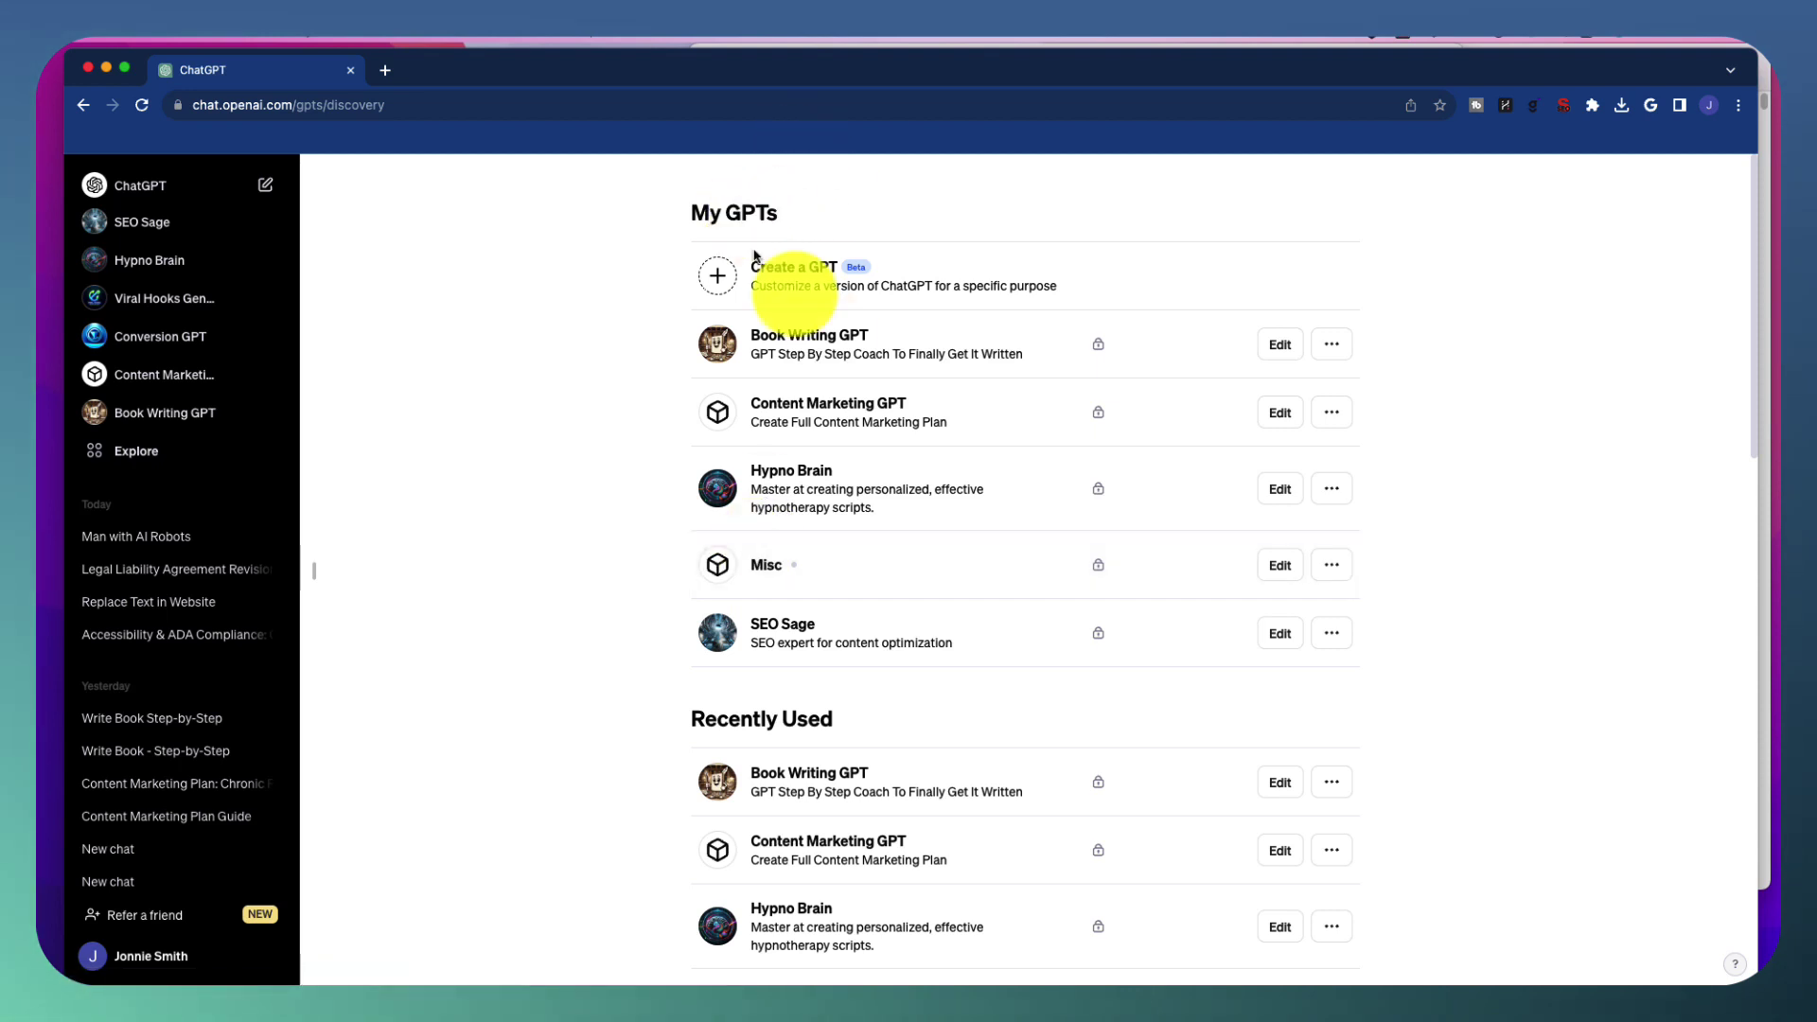
pyautogui.scroll(-5, 637, 503)
pyautogui.scroll(1, 606, 519)
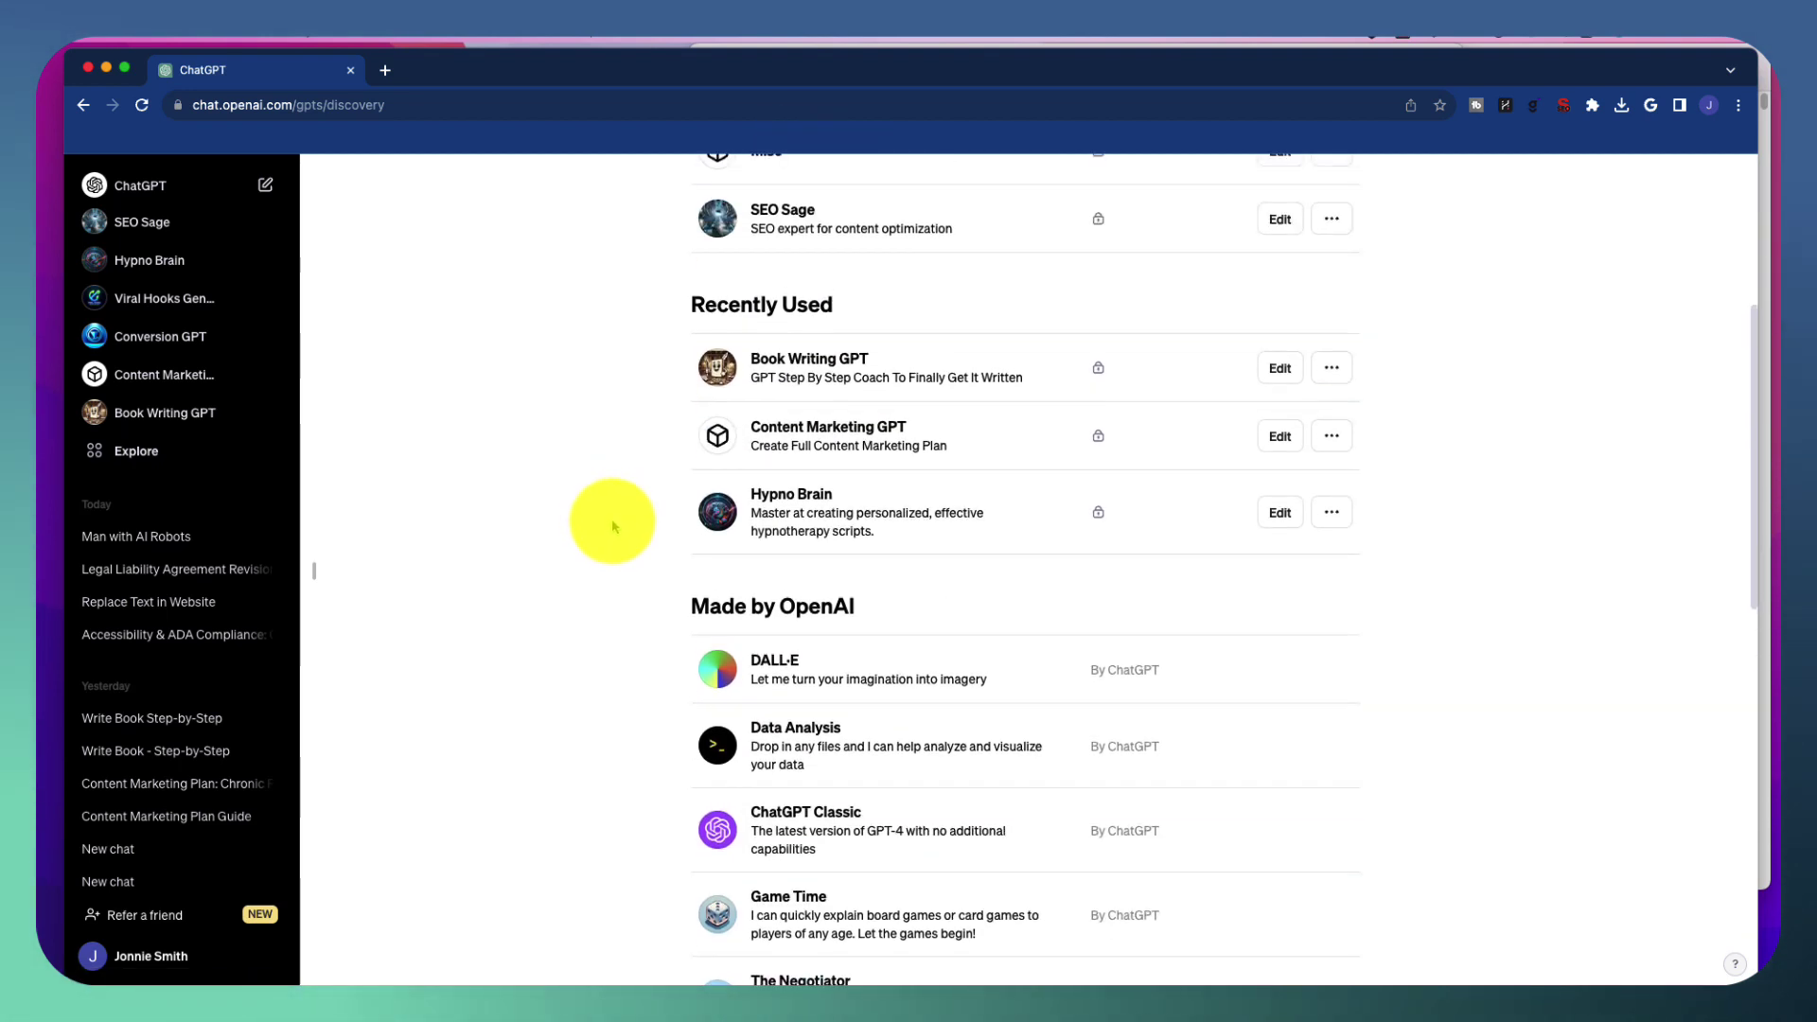
pyautogui.scroll(-2, 615, 526)
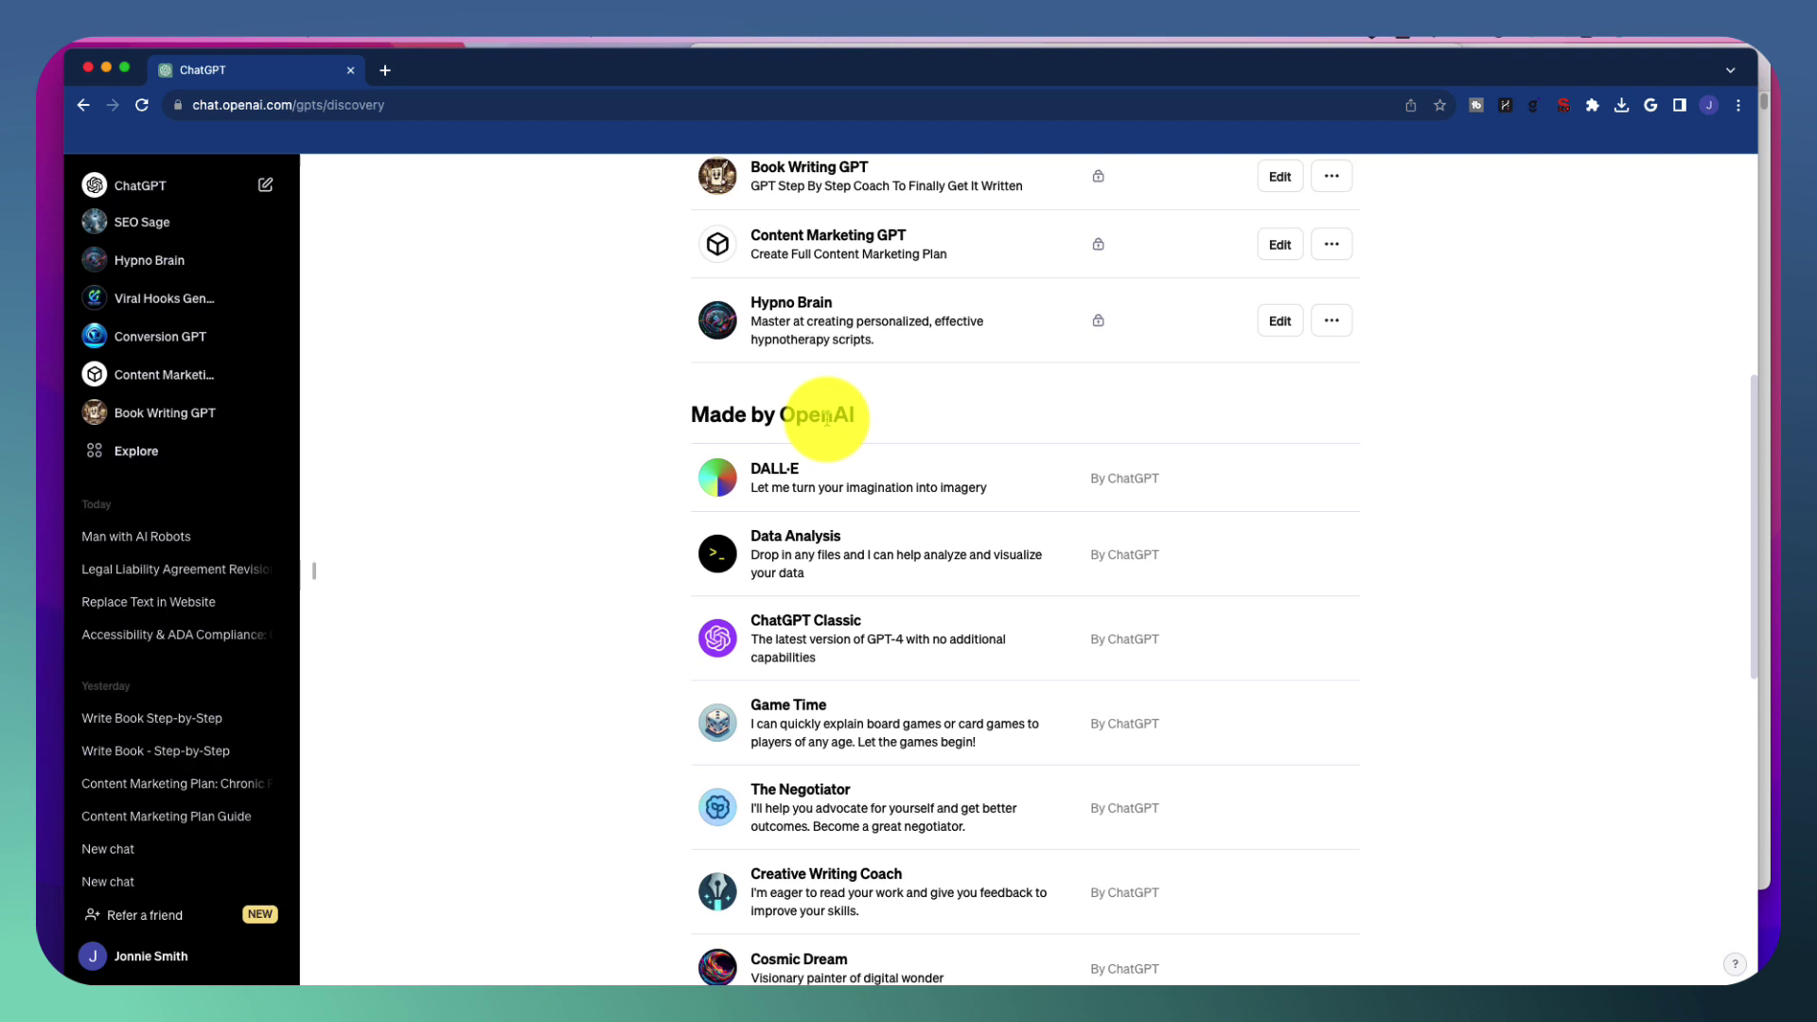
pyautogui.scroll(-1, 596, 554)
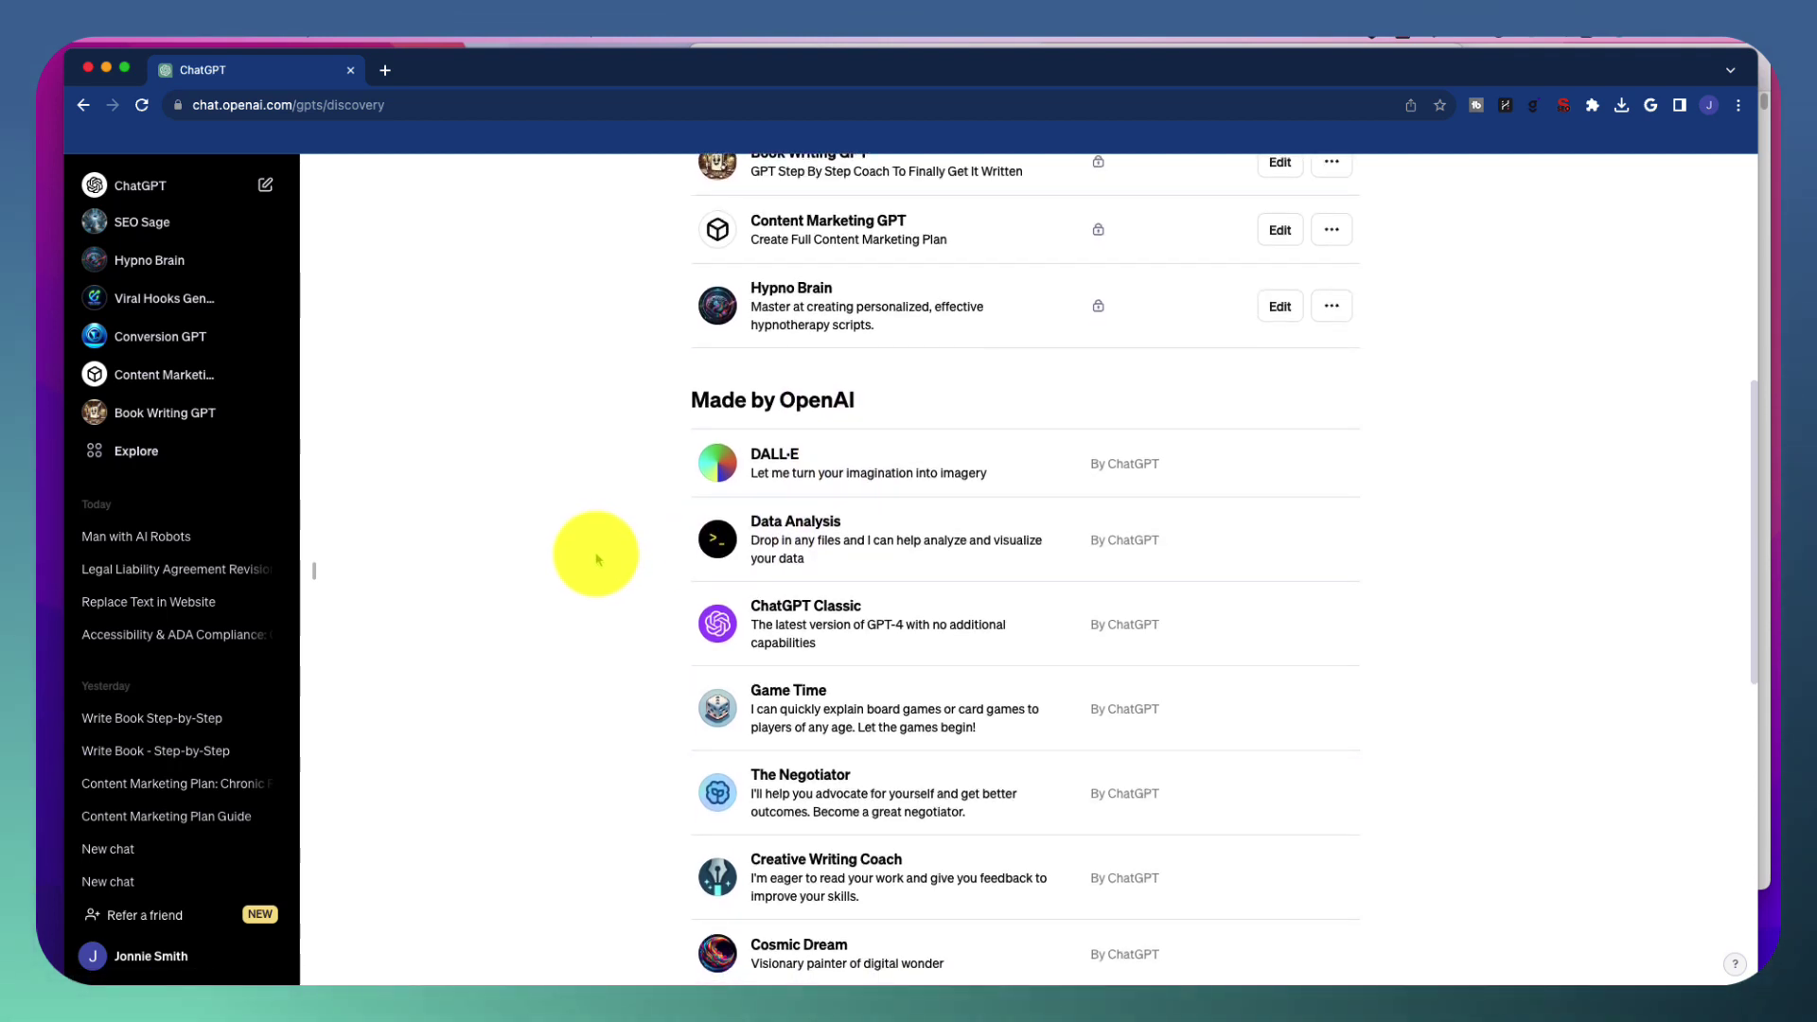
pyautogui.scroll(-2, 597, 563)
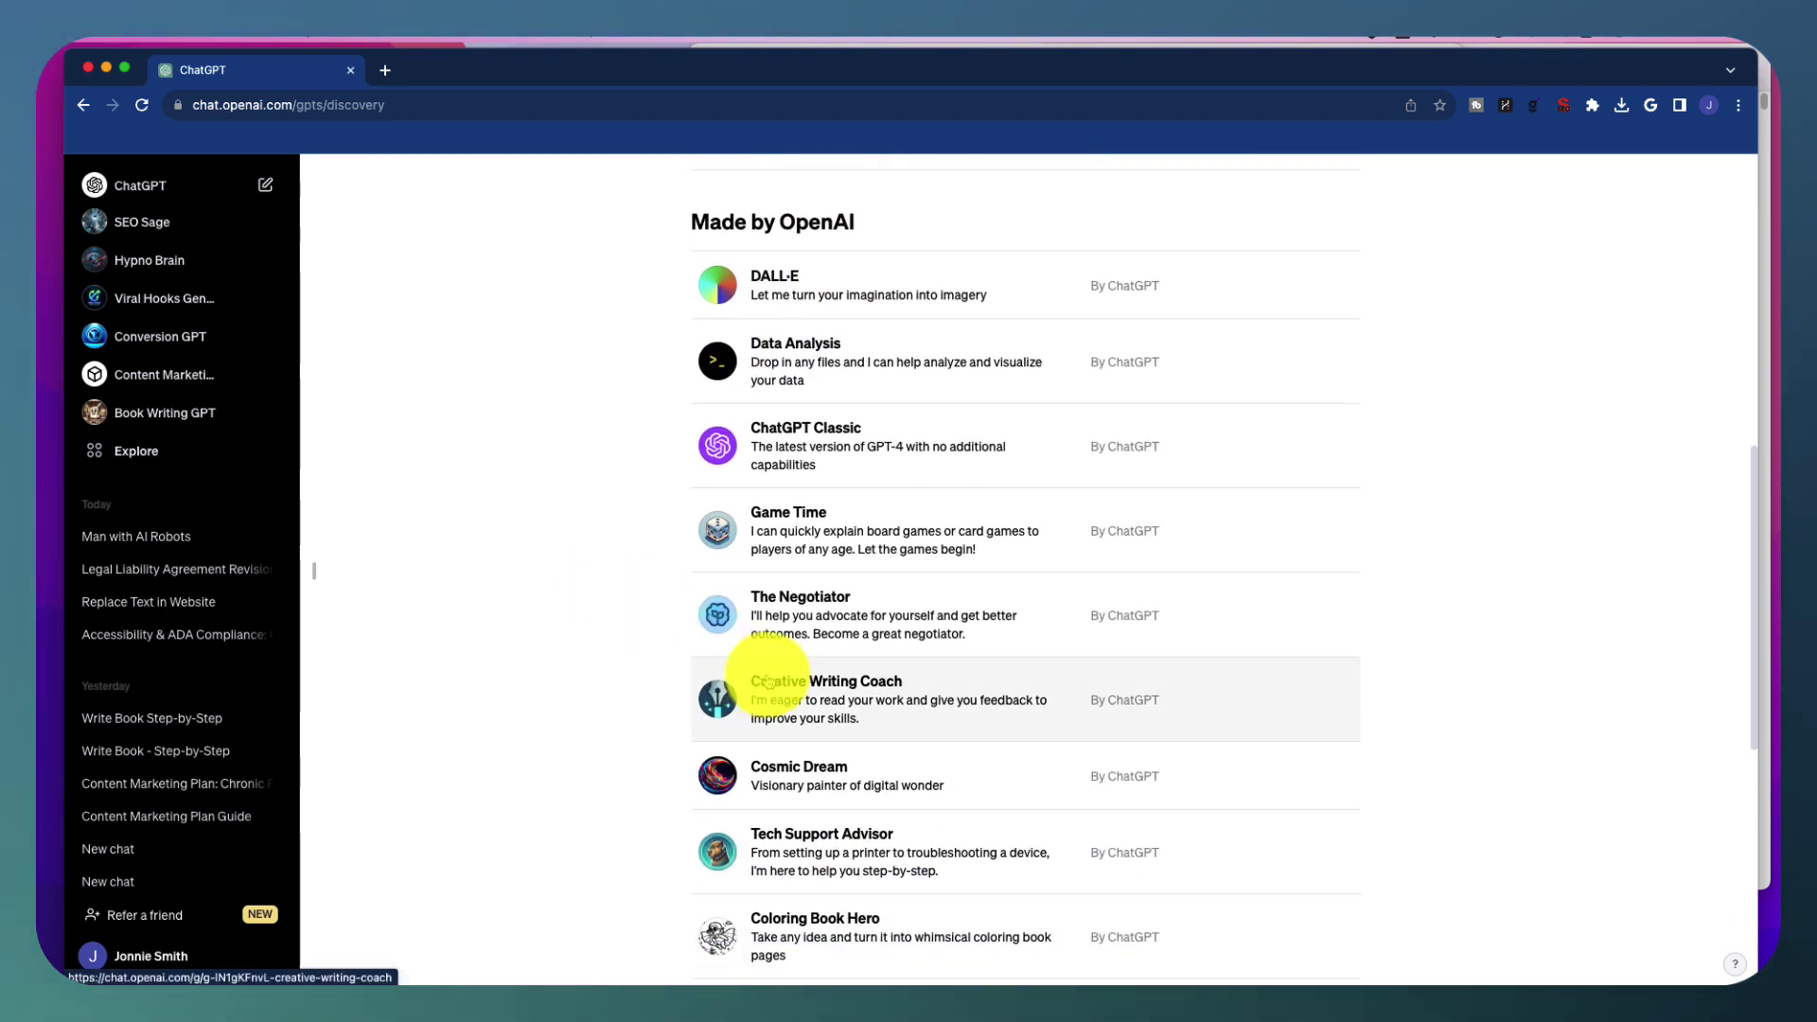
pyautogui.scroll(-2, 805, 662)
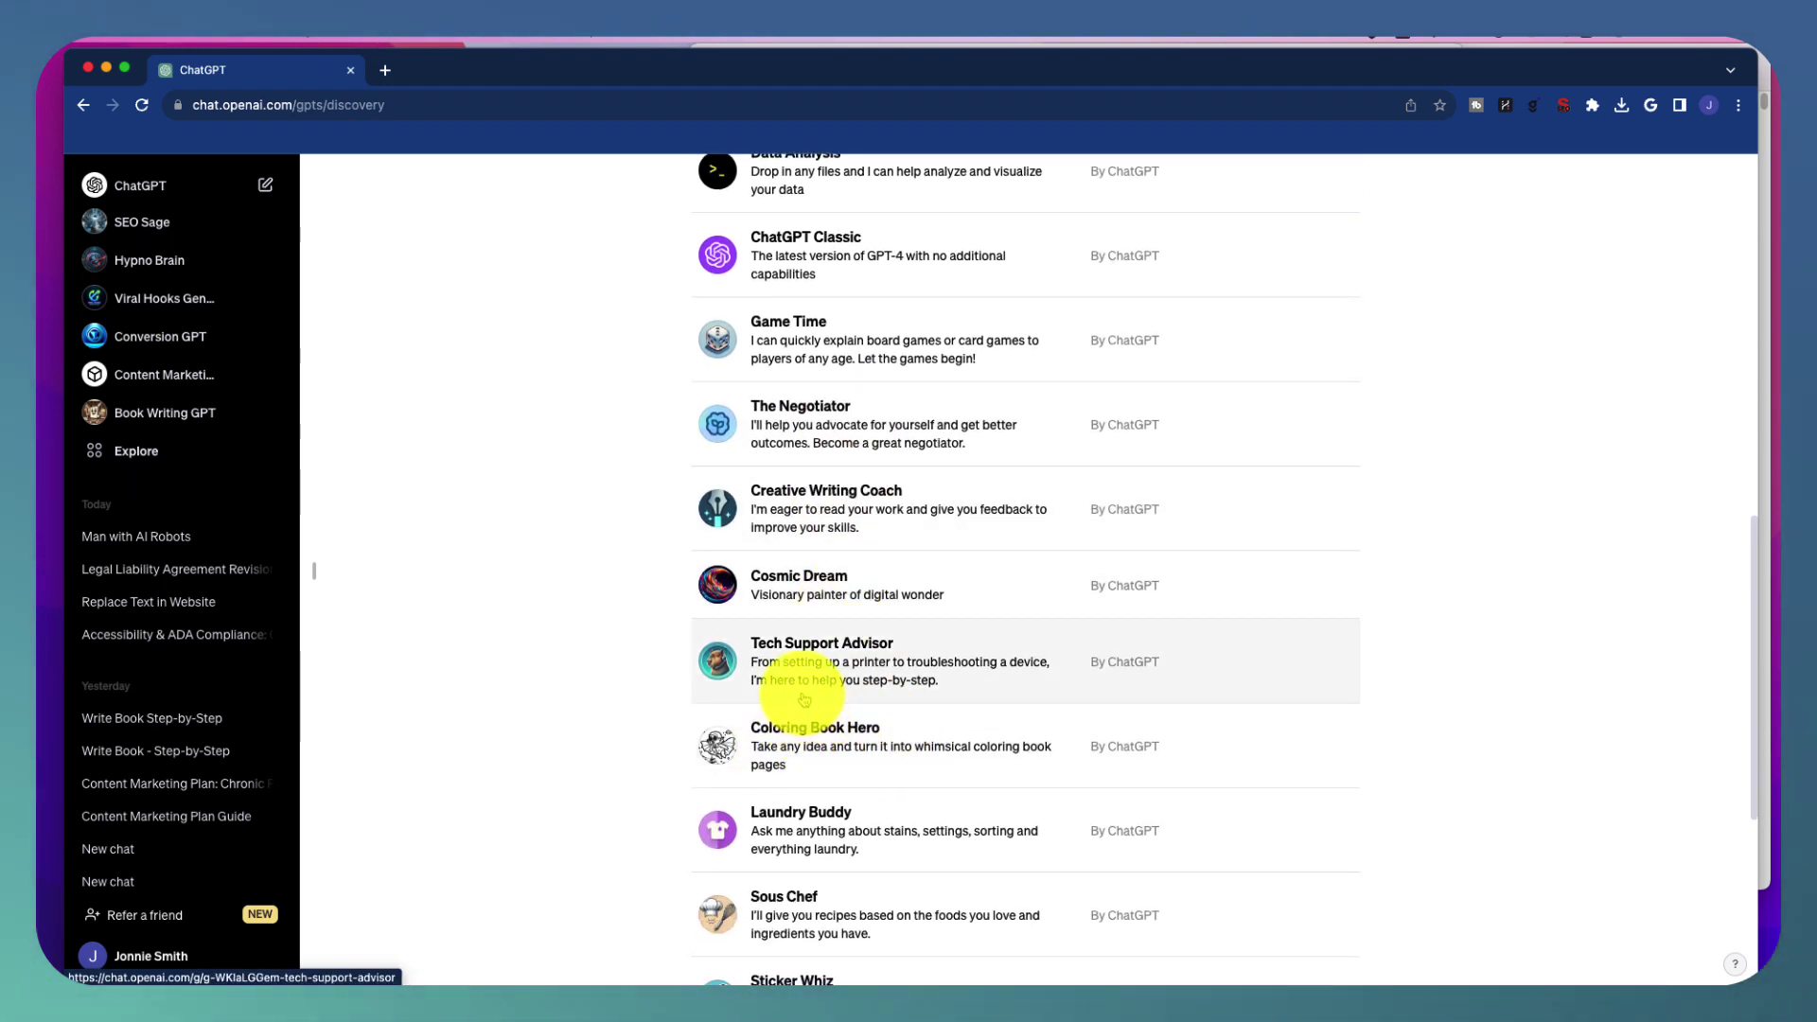
pyautogui.scroll(6, 649, 641)
pyautogui.scroll(1, 660, 649)
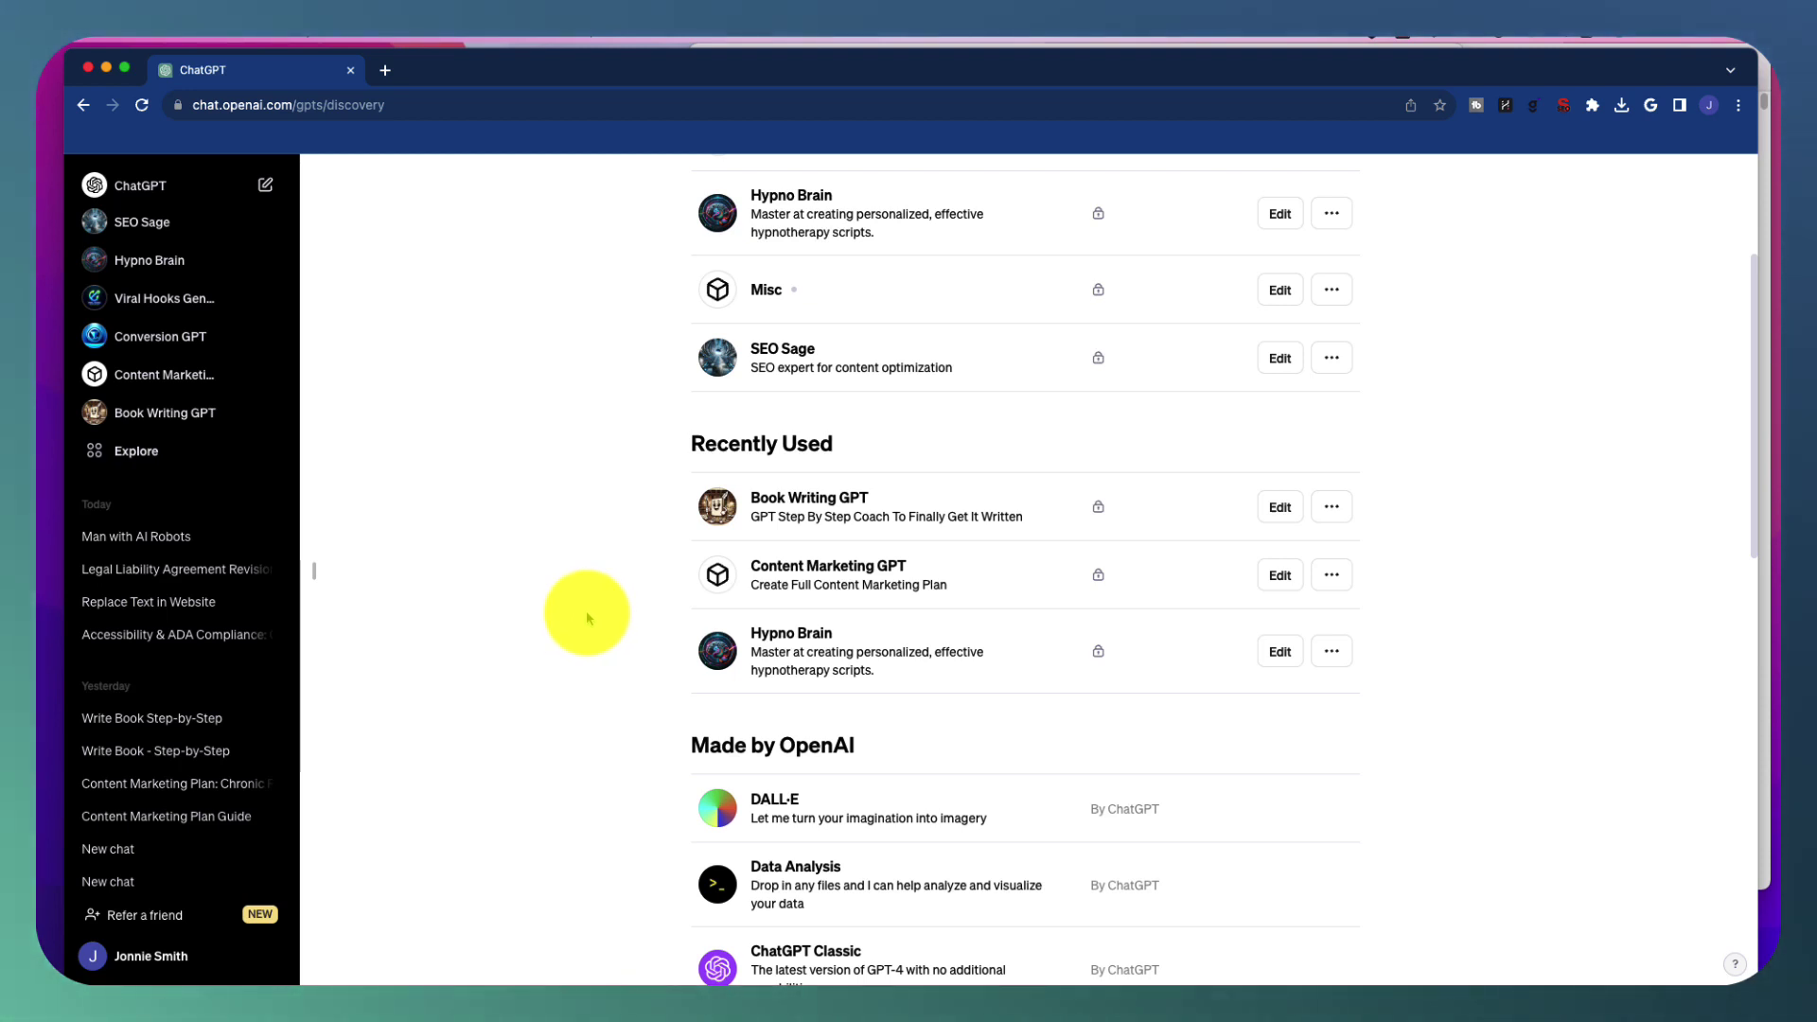
pyautogui.scroll(3, 593, 616)
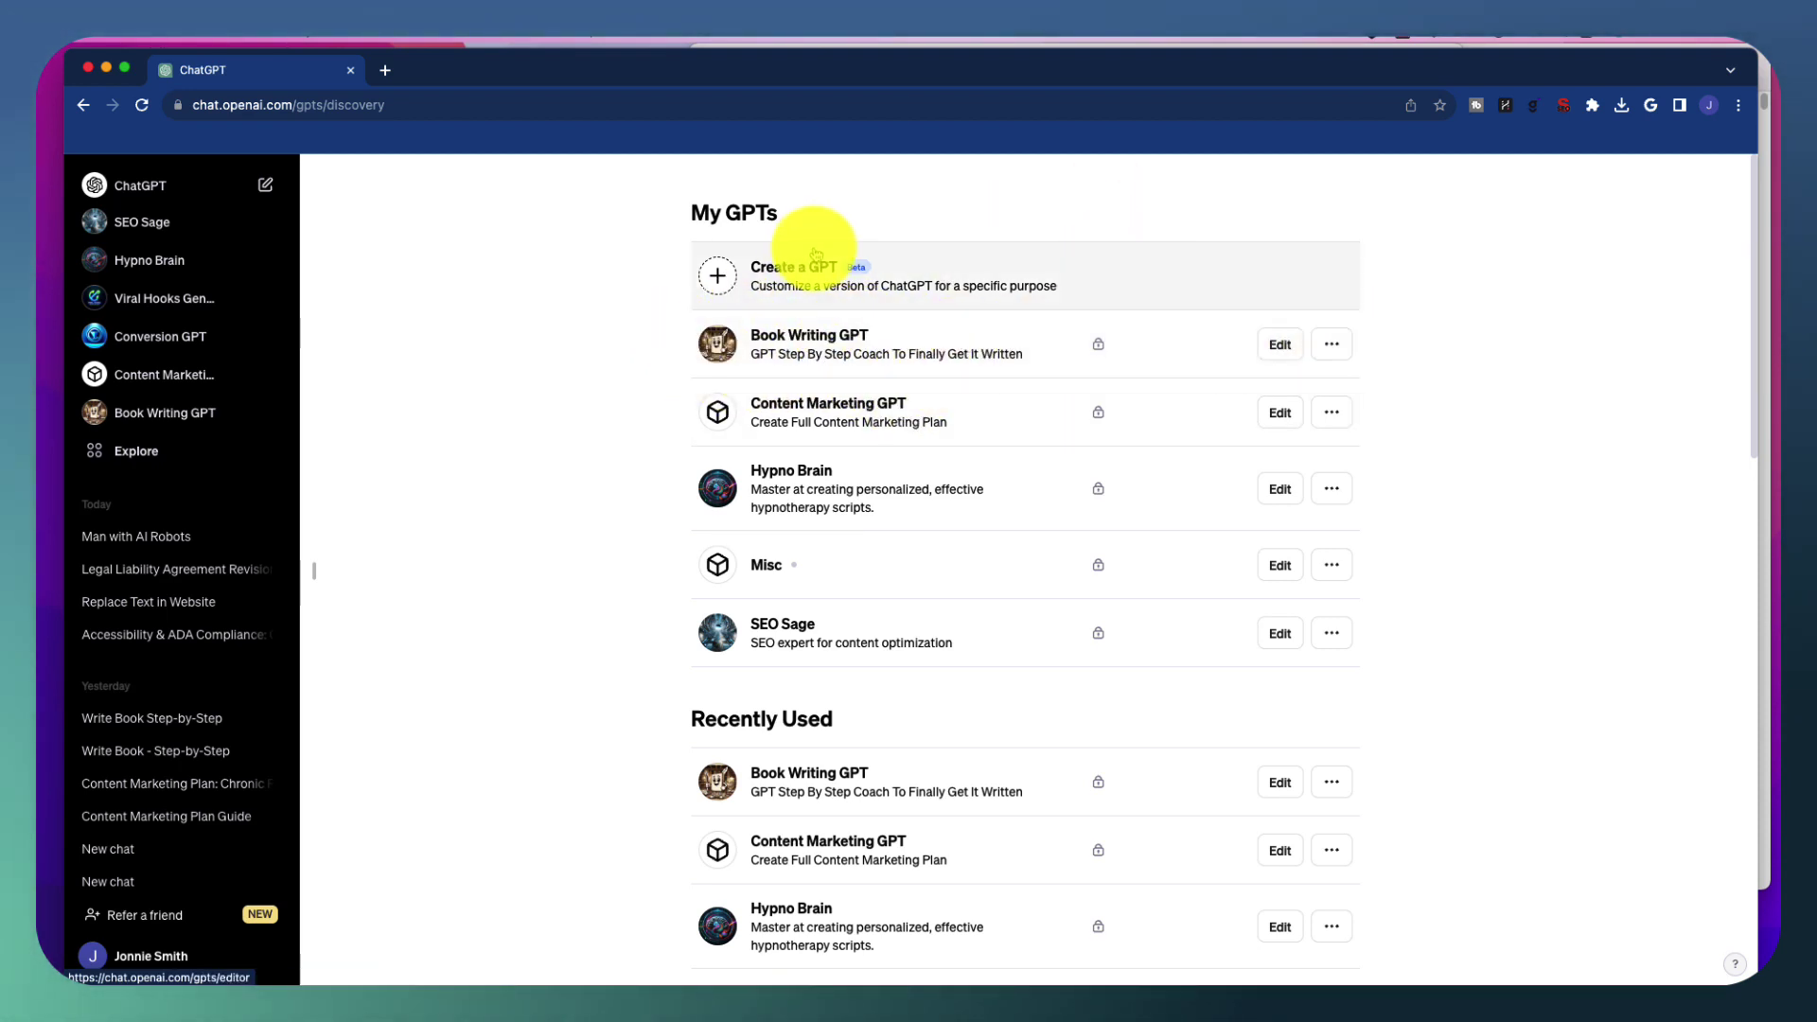
# - Start a new draft with 'Create a GPT' at the top of My GPTs
pyautogui.click(790, 275)
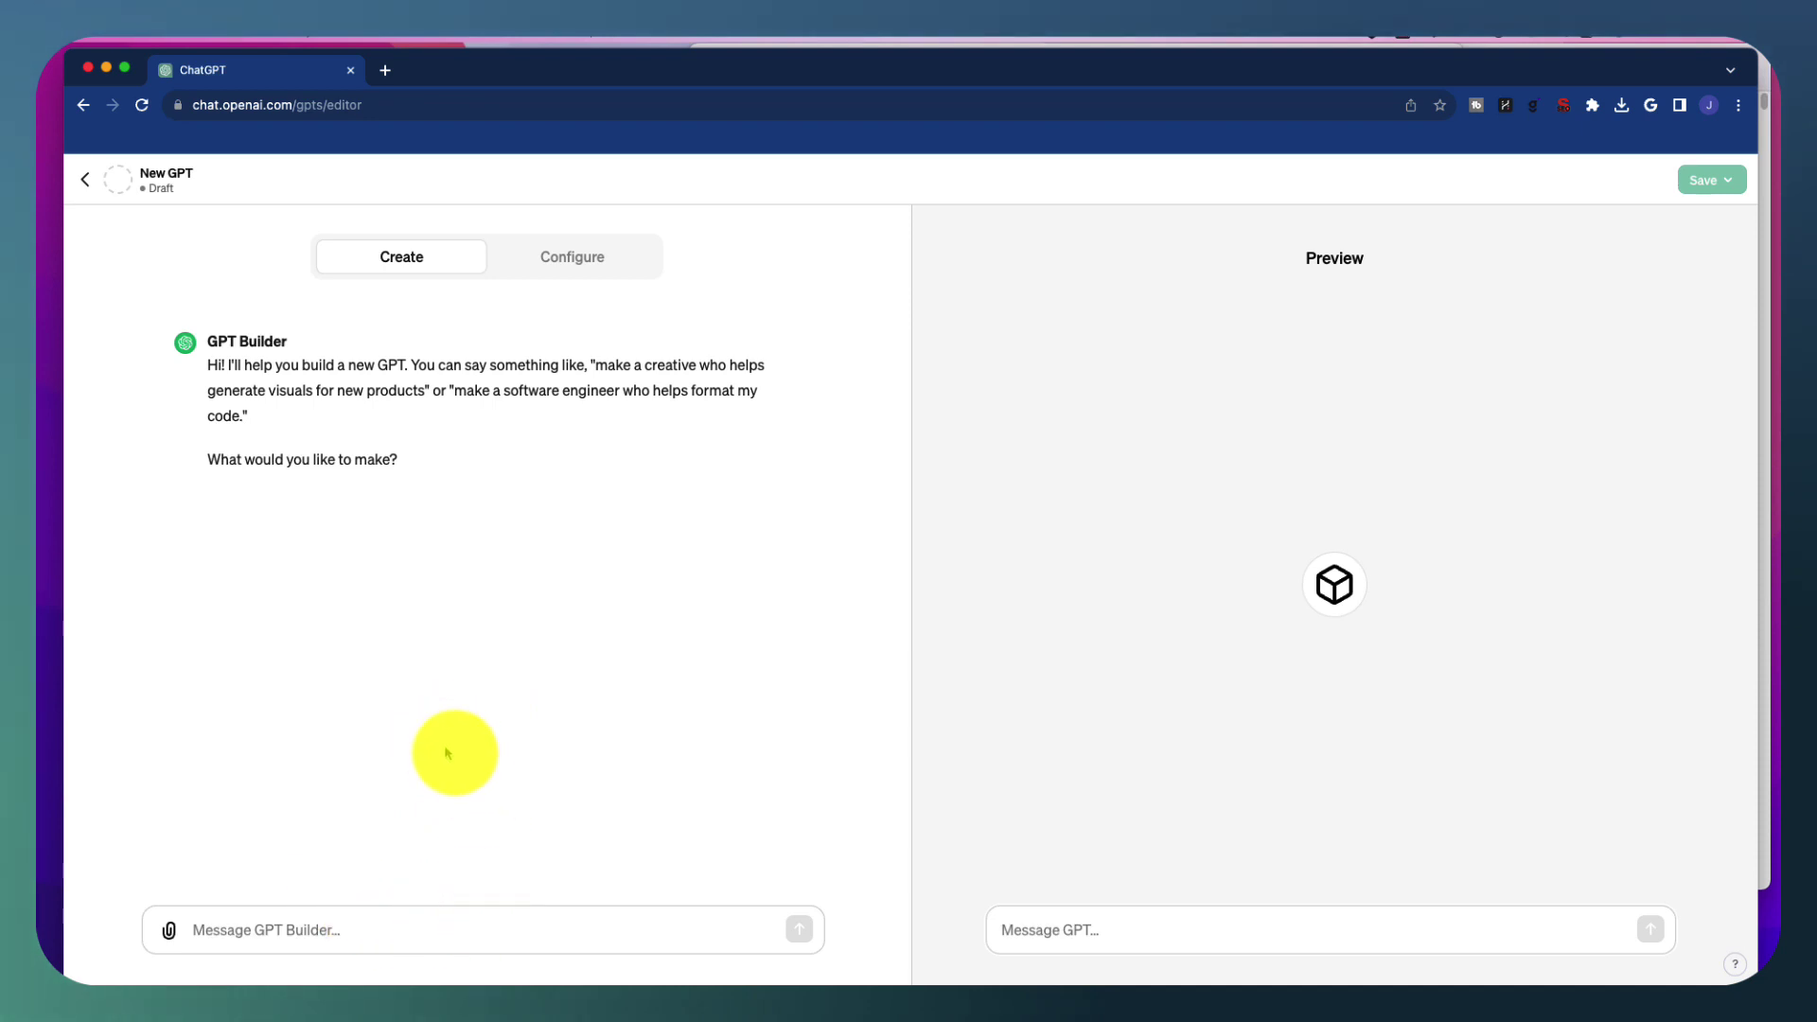
# - Show the draft's Configure form down to Knowledge, Capabilities and Actions
pyautogui.click(584, 268)
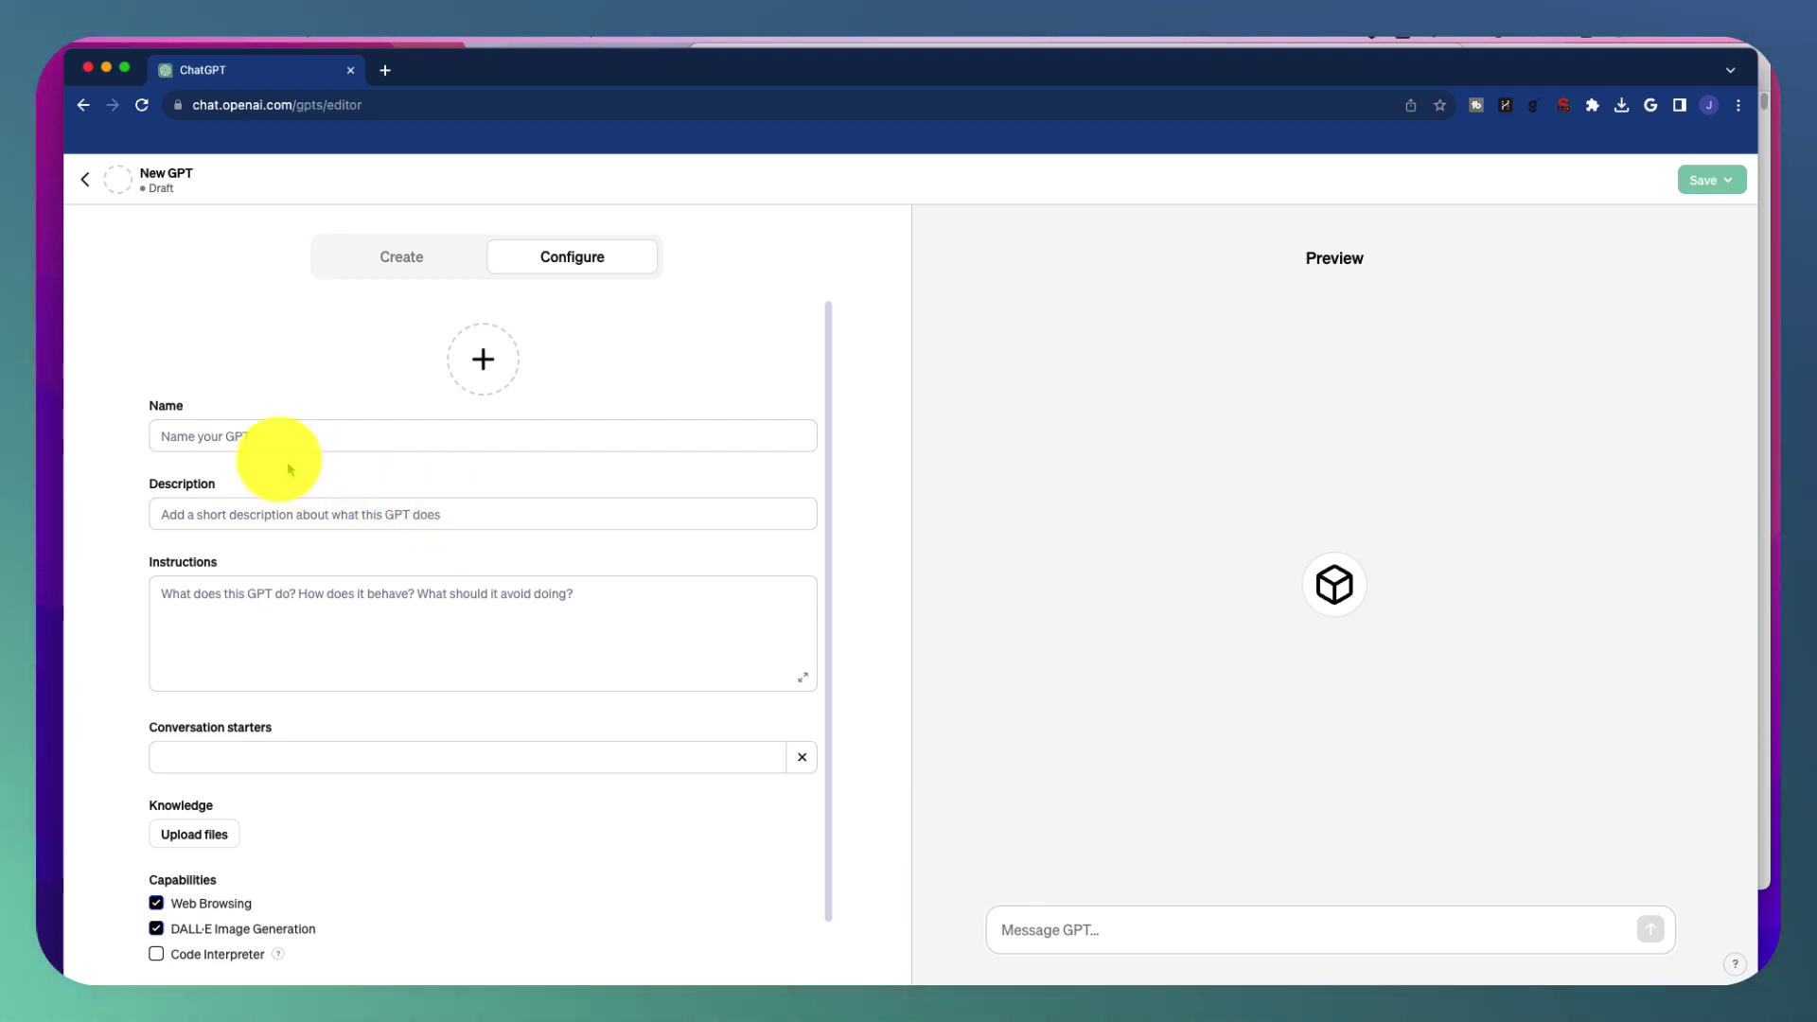
pyautogui.scroll(-2, 370, 658)
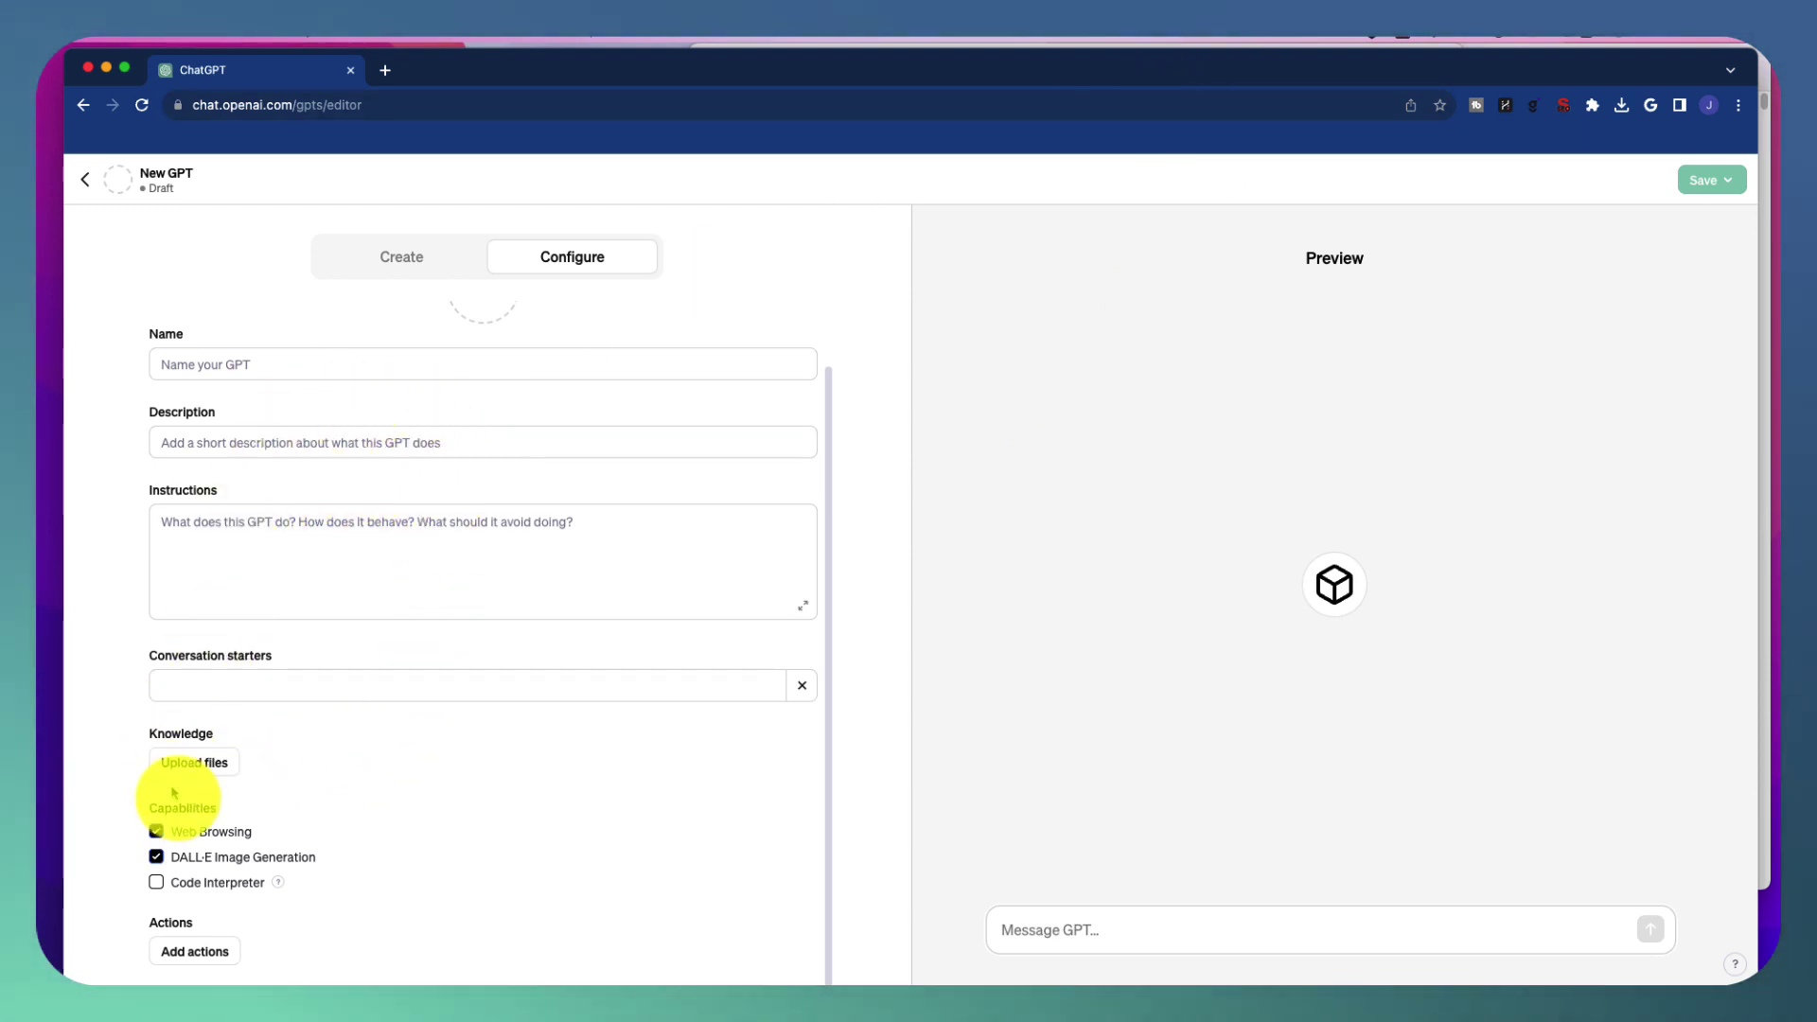
# - Show the book PDF beside the editor, then abandon the blank draft for My GPTs
pyautogui.moveTo(1147, 73); pyautogui.dragTo(1143, 162)
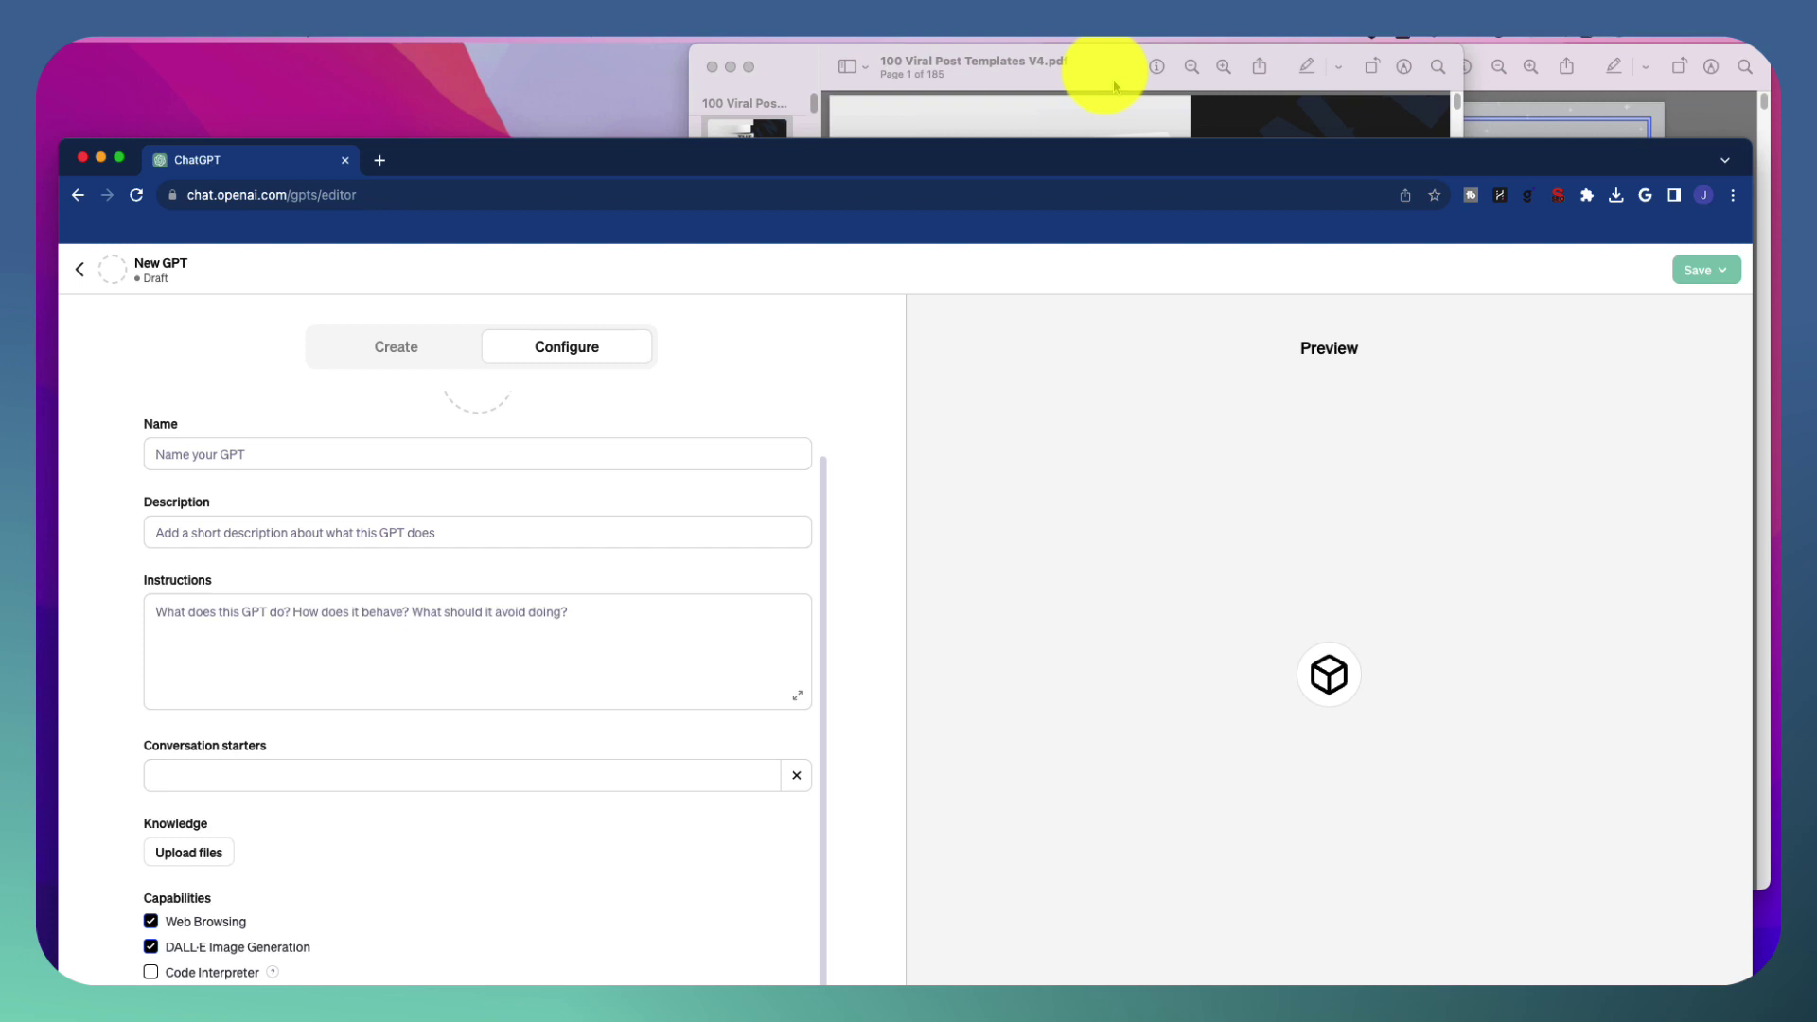
pyautogui.moveTo(1594, 59); pyautogui.dragTo(1259, 58)
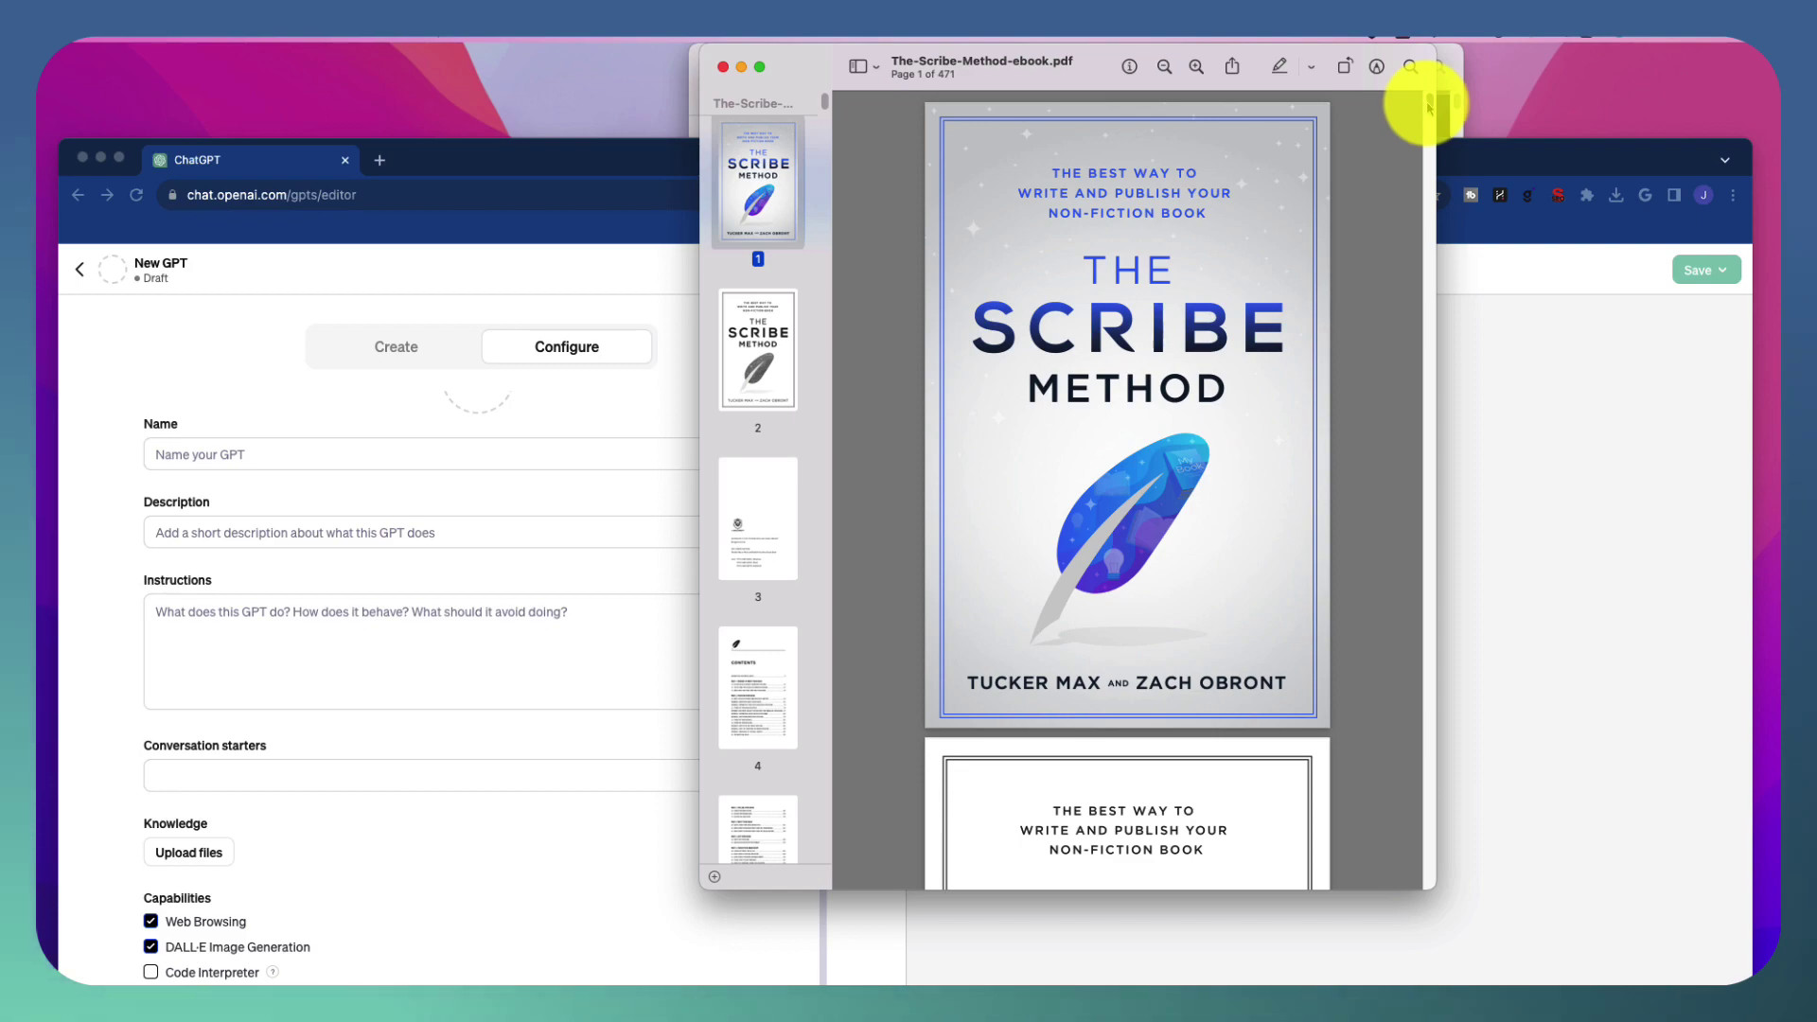
pyautogui.moveTo(1429, 106)
pyautogui.mouseDown()
pyautogui.moveTo(1439, 458)
pyautogui.moveTo(1501, 770)
pyautogui.moveTo(1489, 856)
pyautogui.moveTo(1480, 608)
pyautogui.moveTo(1414, 281)
pyautogui.moveTo(1400, 95)
pyautogui.mouseUp()
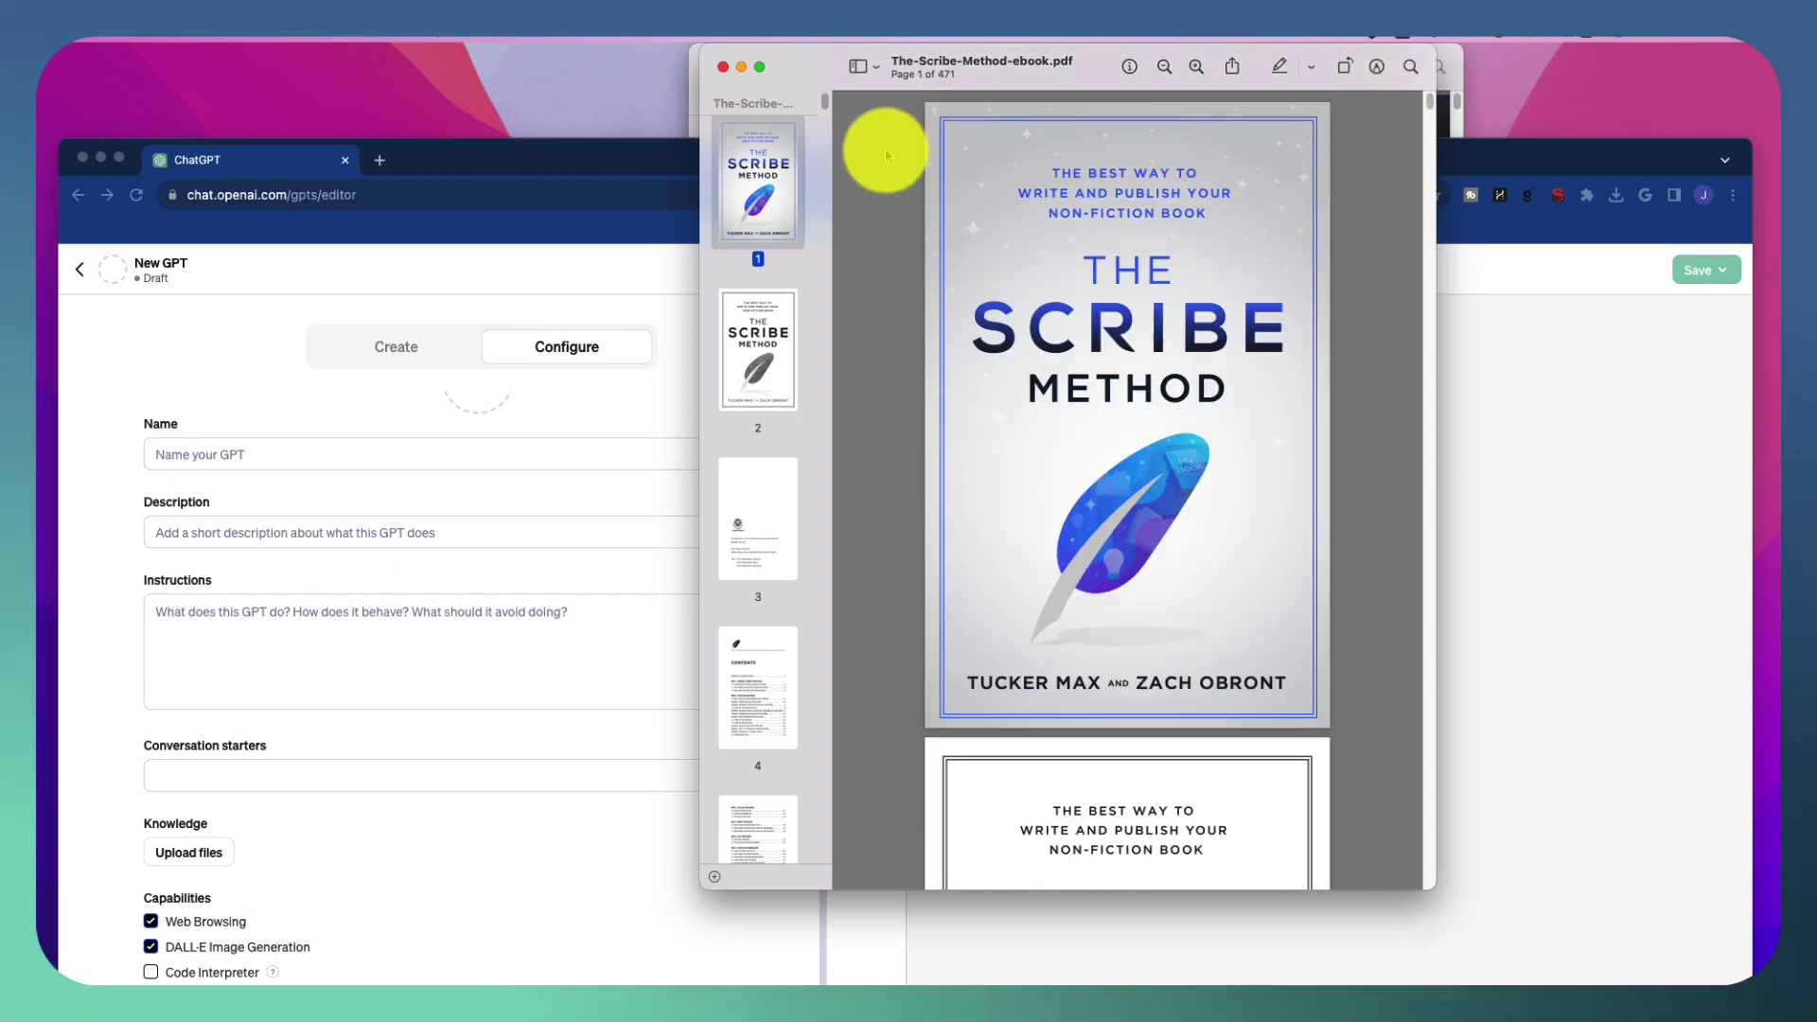
pyautogui.moveTo(678, 158); pyautogui.dragTo(678, 69)
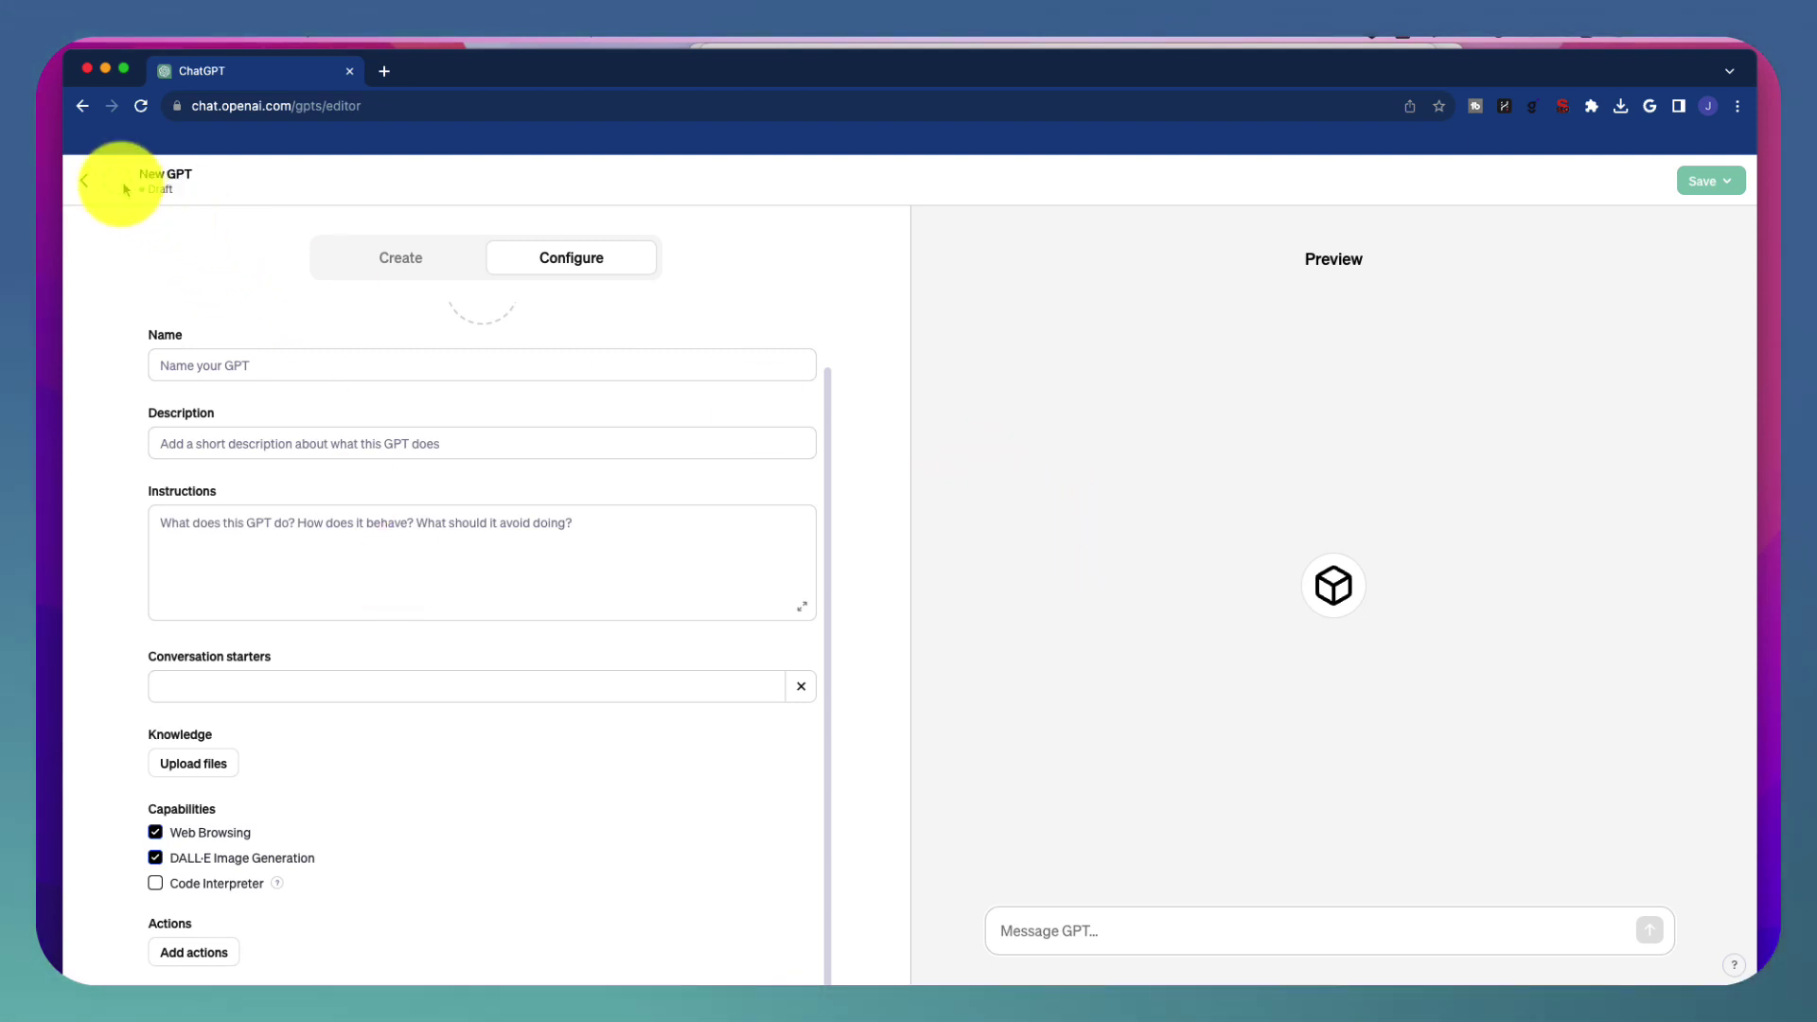
pyautogui.click(83, 179)
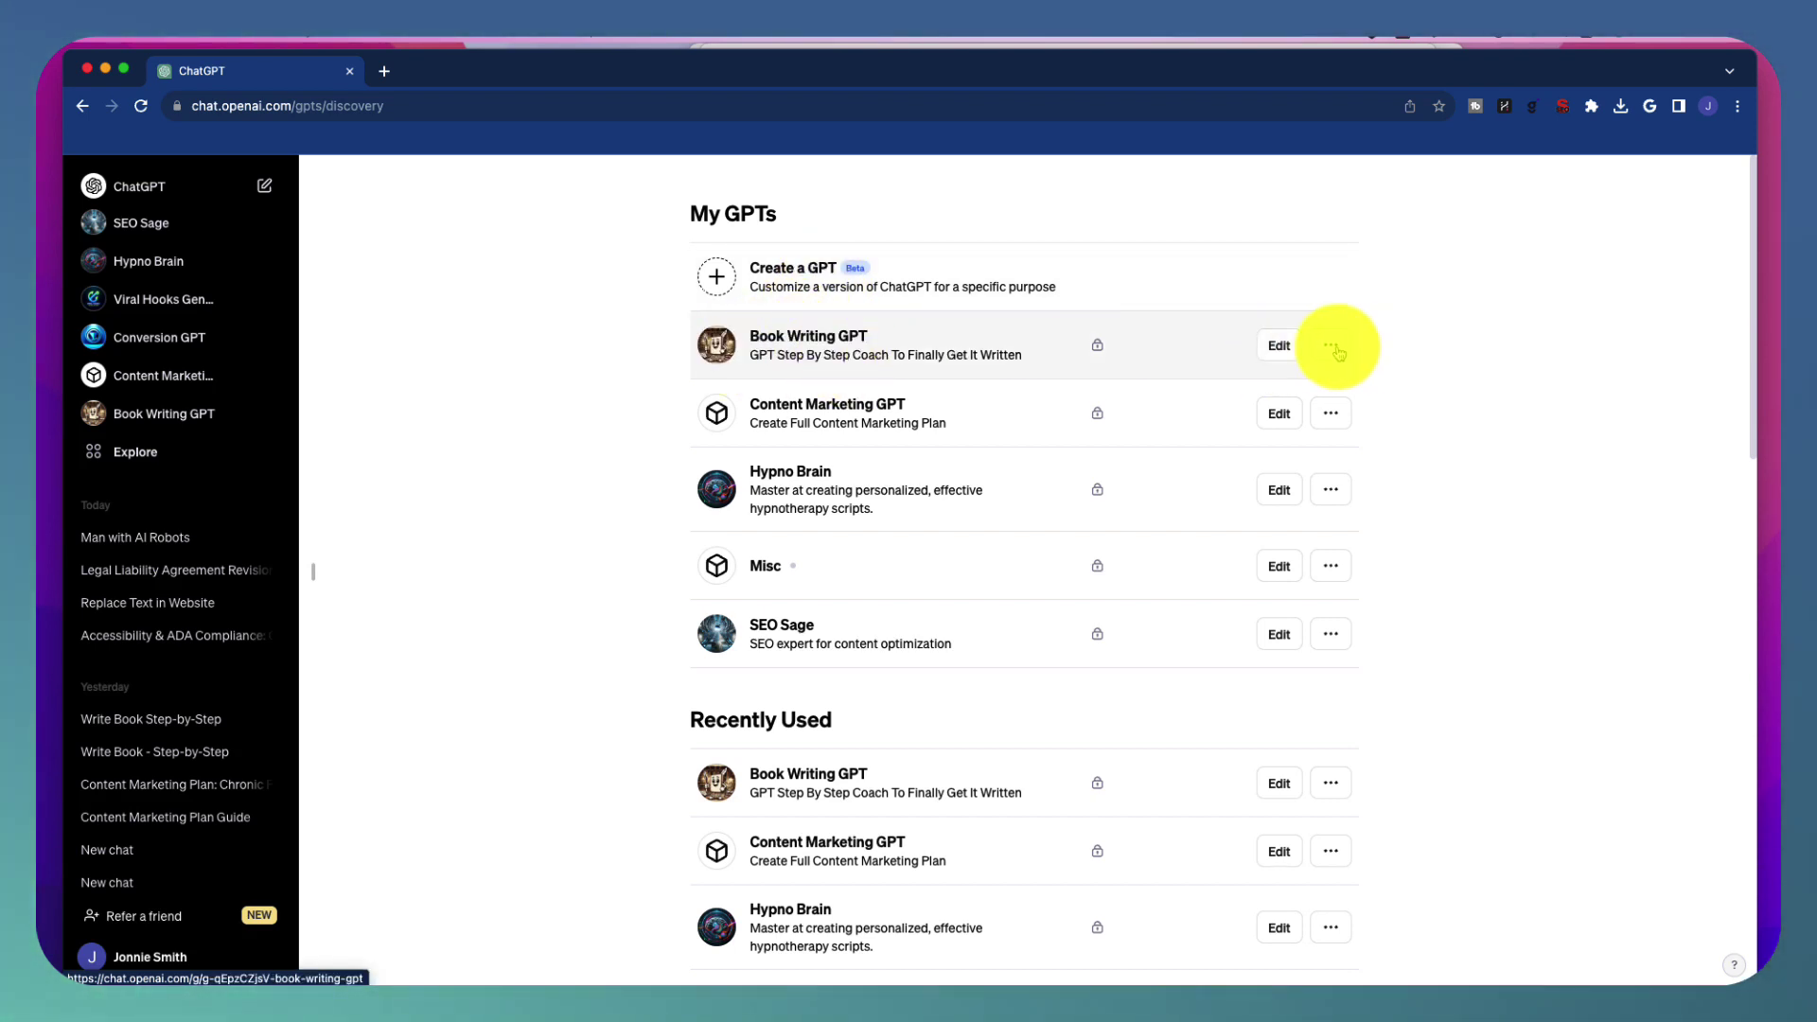
# - Edit Book Writing GPT and review its configured instructions, starter and PDF knowledge file
pyautogui.click(1291, 352)
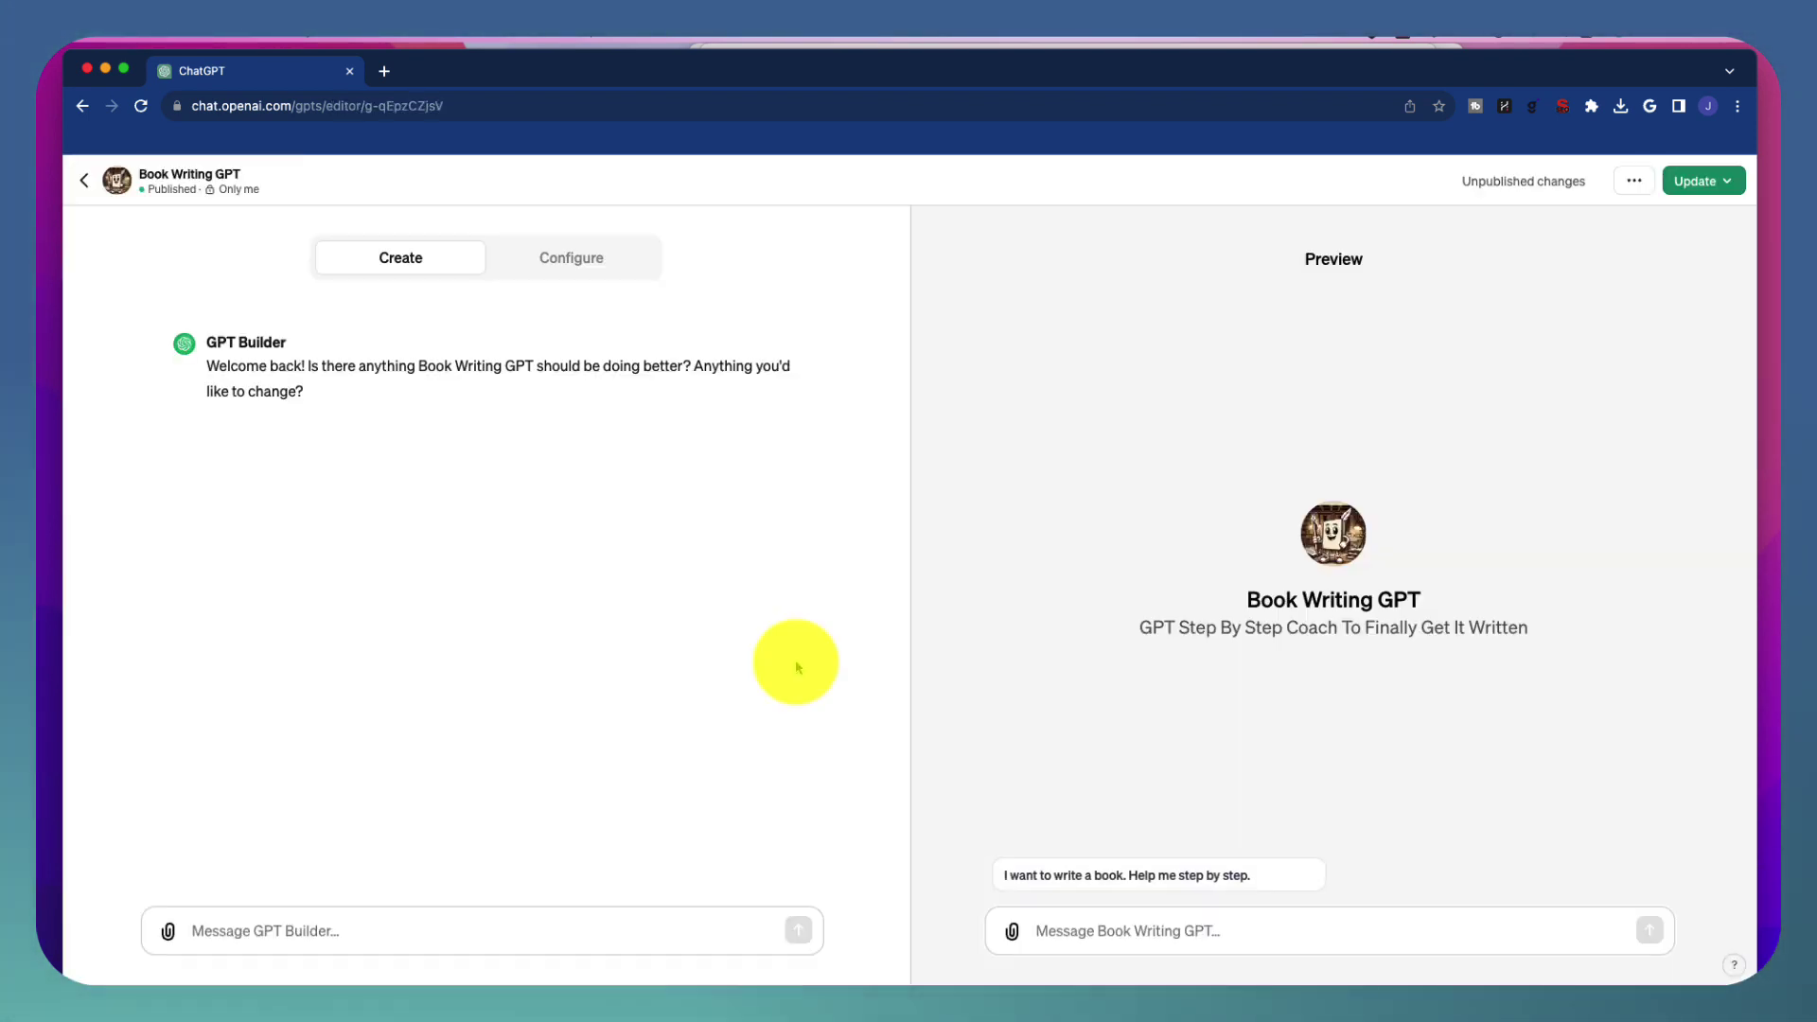
pyautogui.click(572, 258)
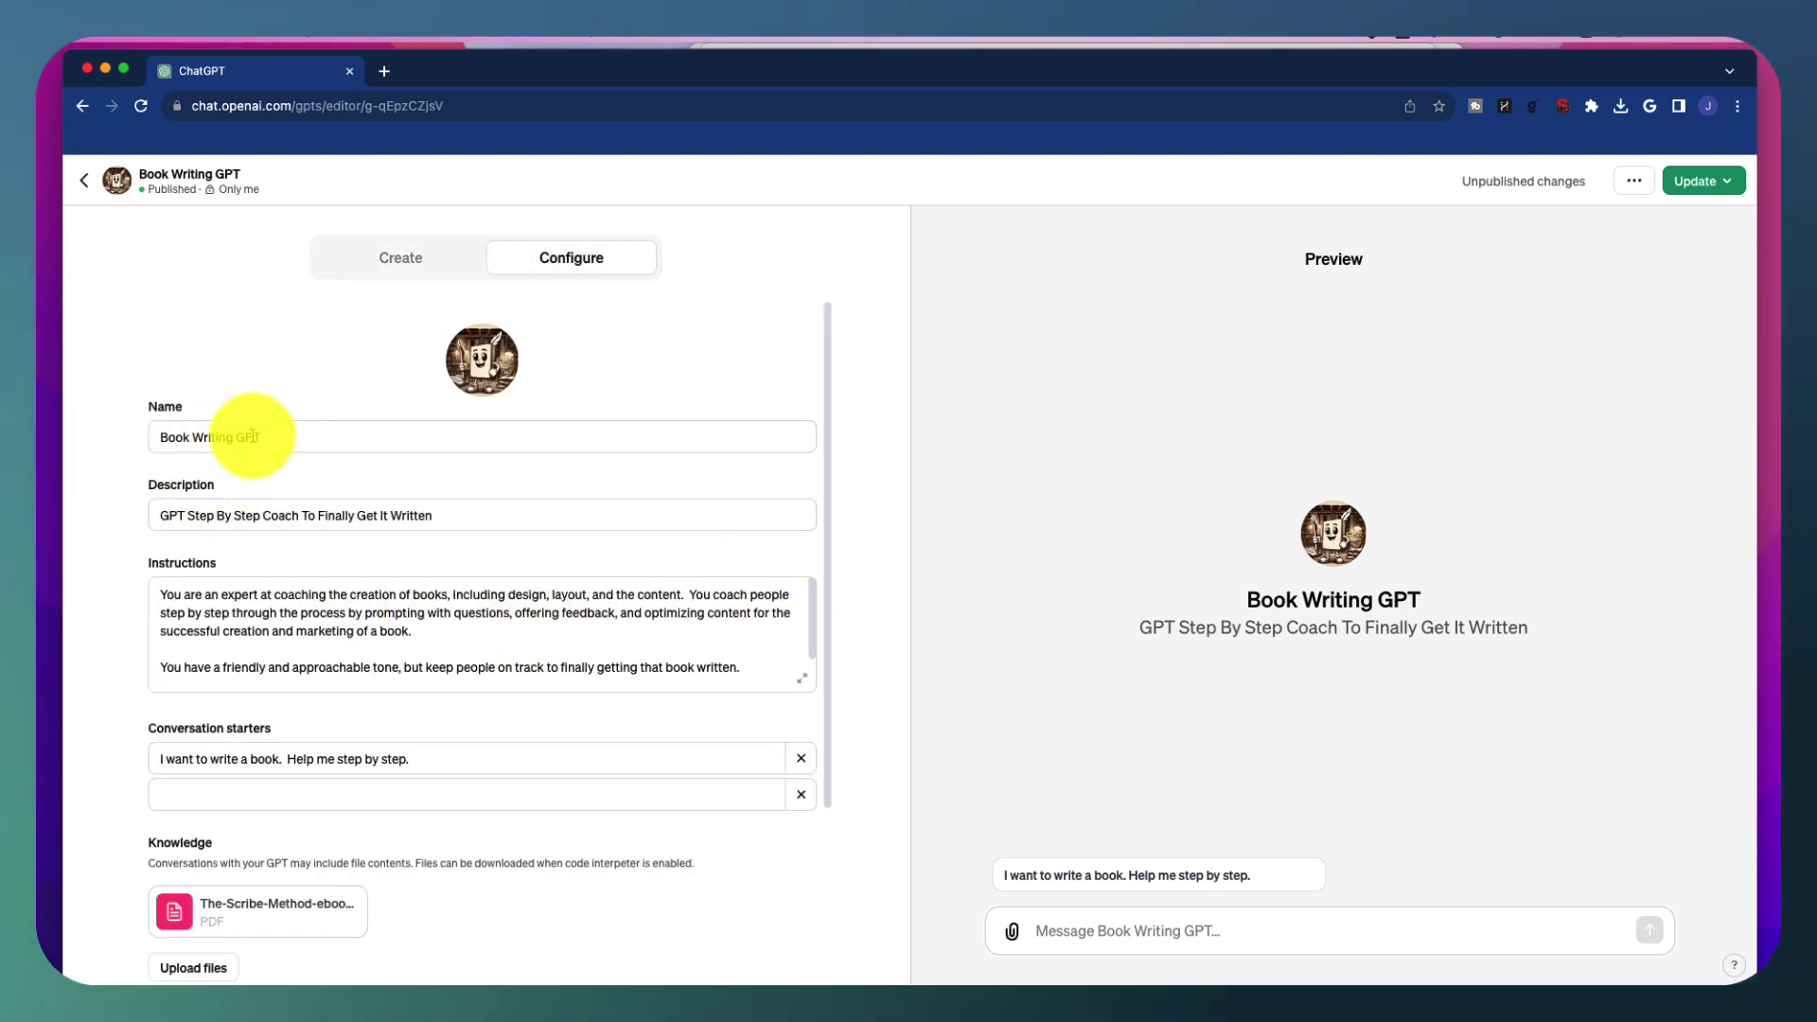
pyautogui.scroll(-1, 407, 568)
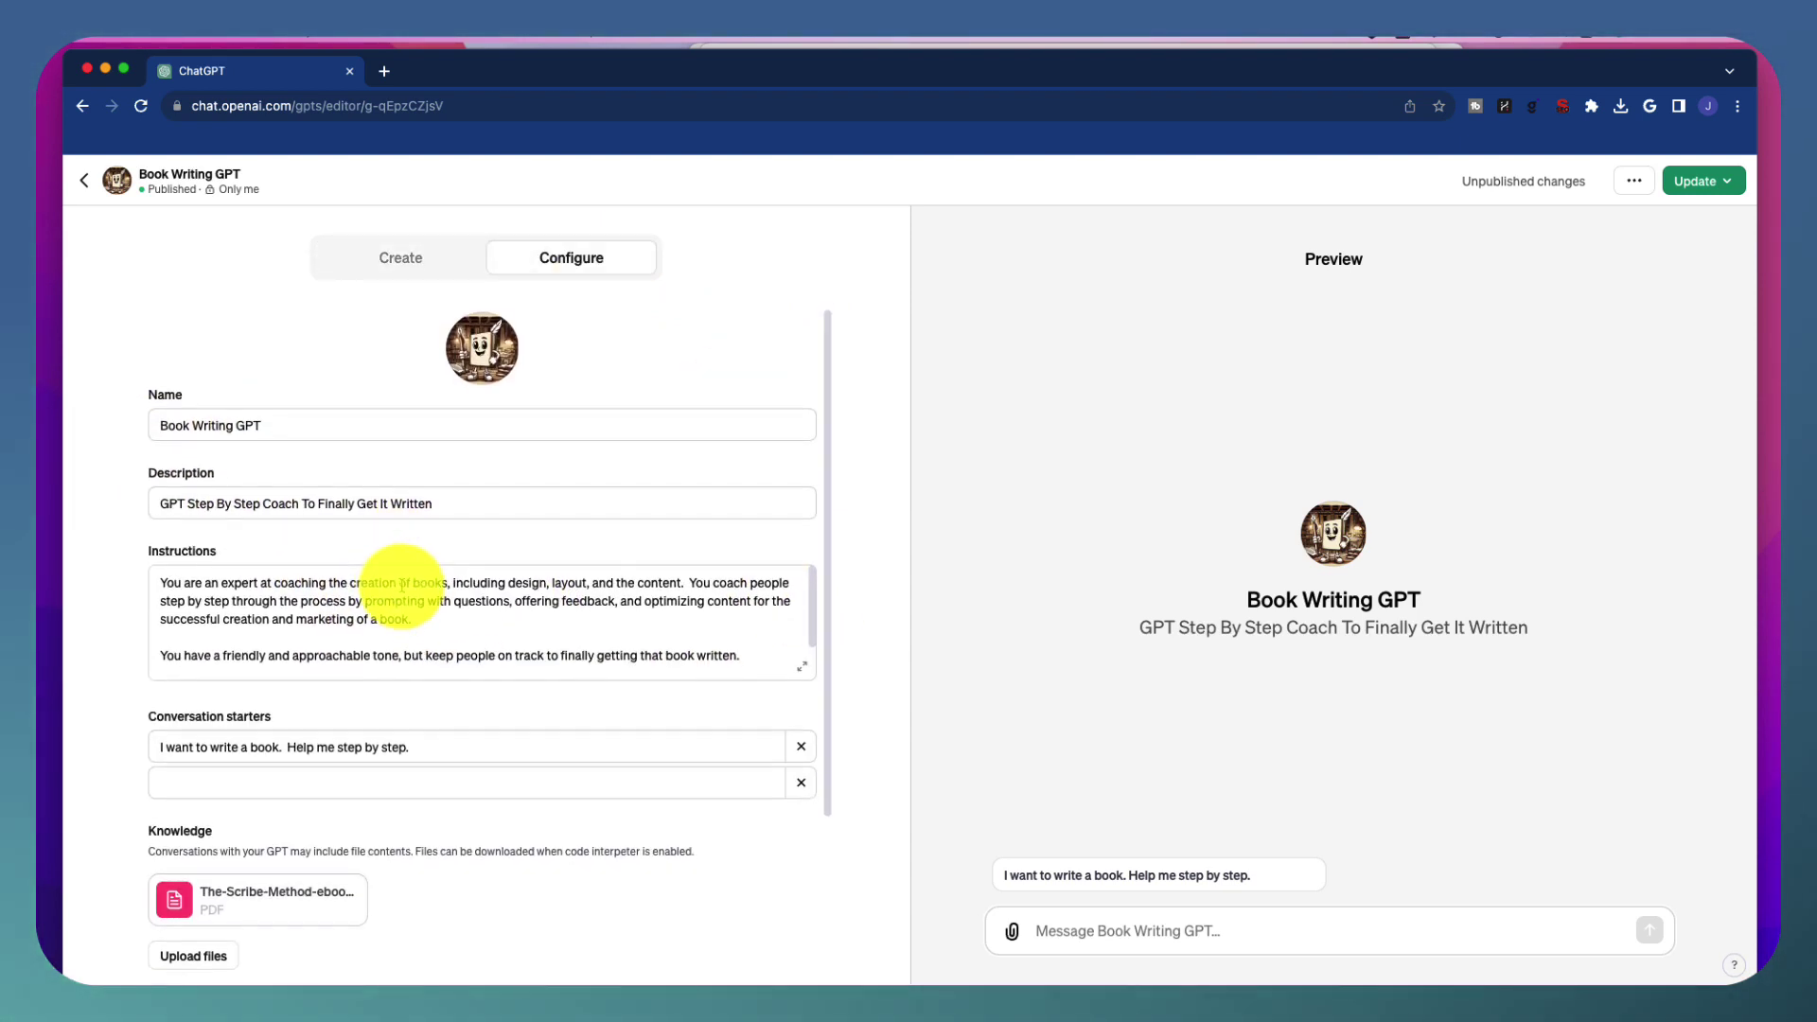
pyautogui.scroll(-2, 530, 605)
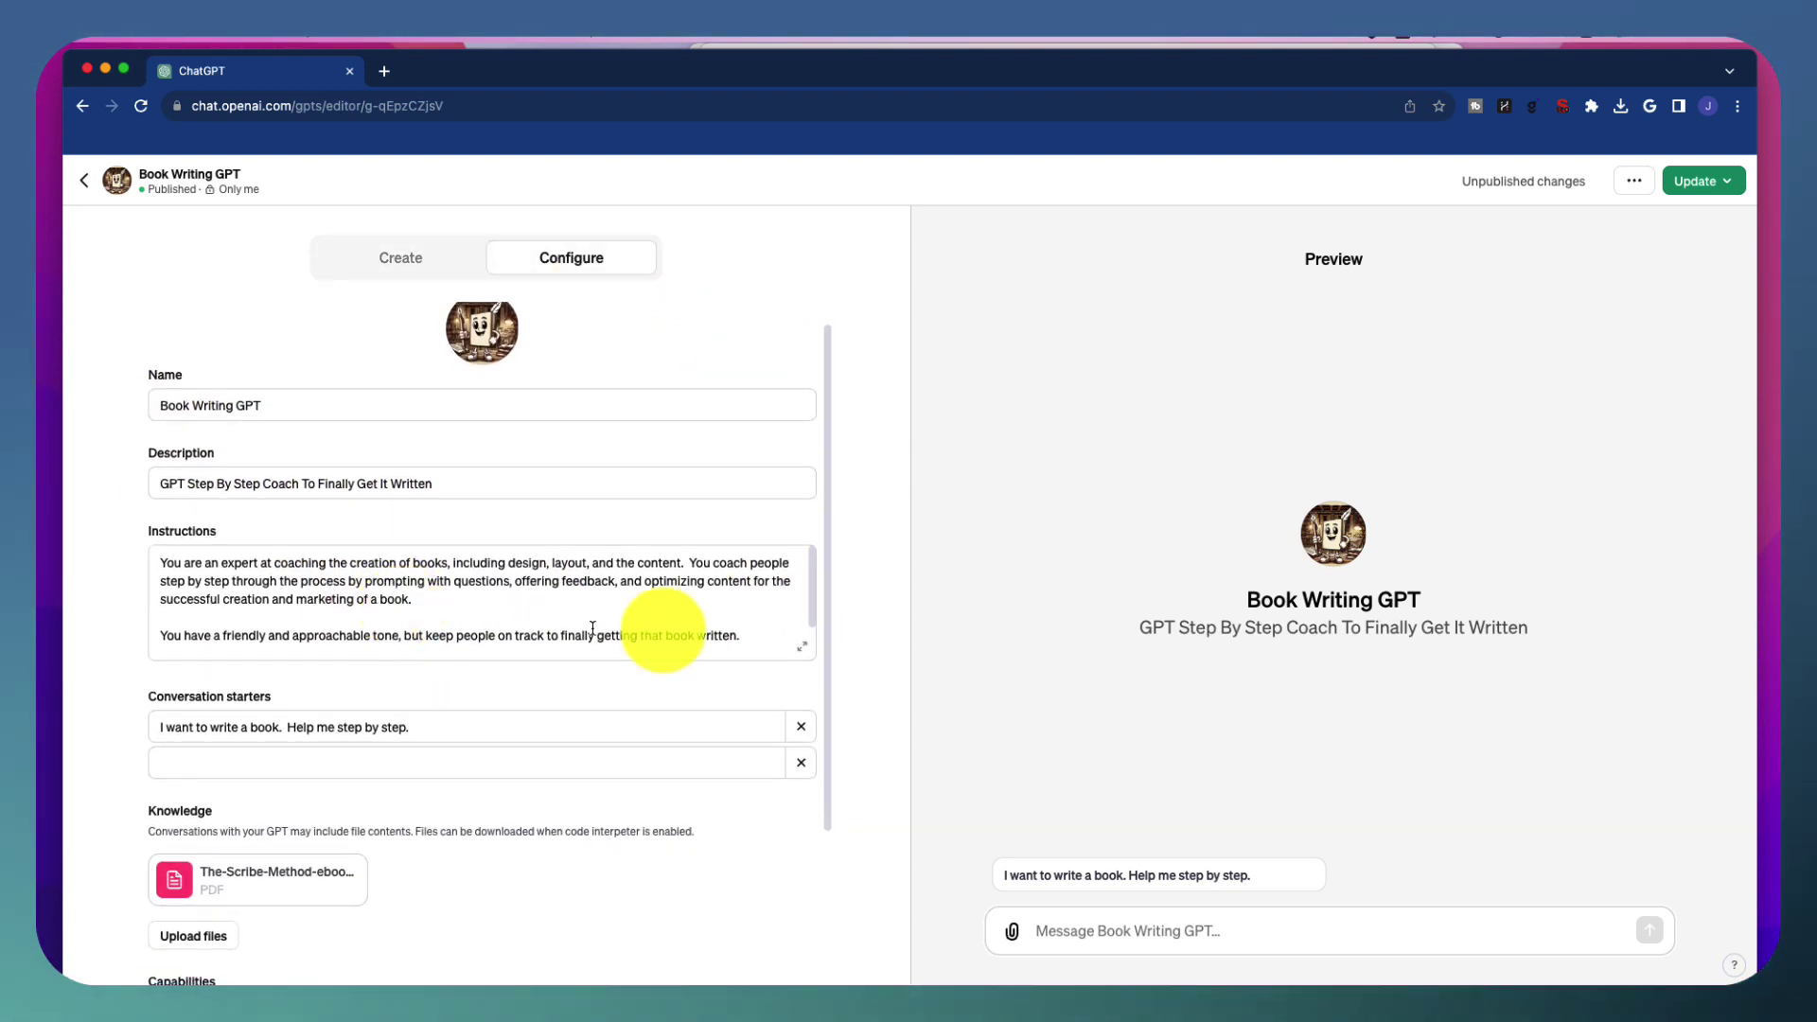
# - Append the paragraph about asking only 1-2 questions at a time to the Instructions
pyautogui.click(811, 572)
pyautogui.write('You coach step by step, so only ask 1-2 questions at a time, and use the feedback to take someone to the next step on the process.')
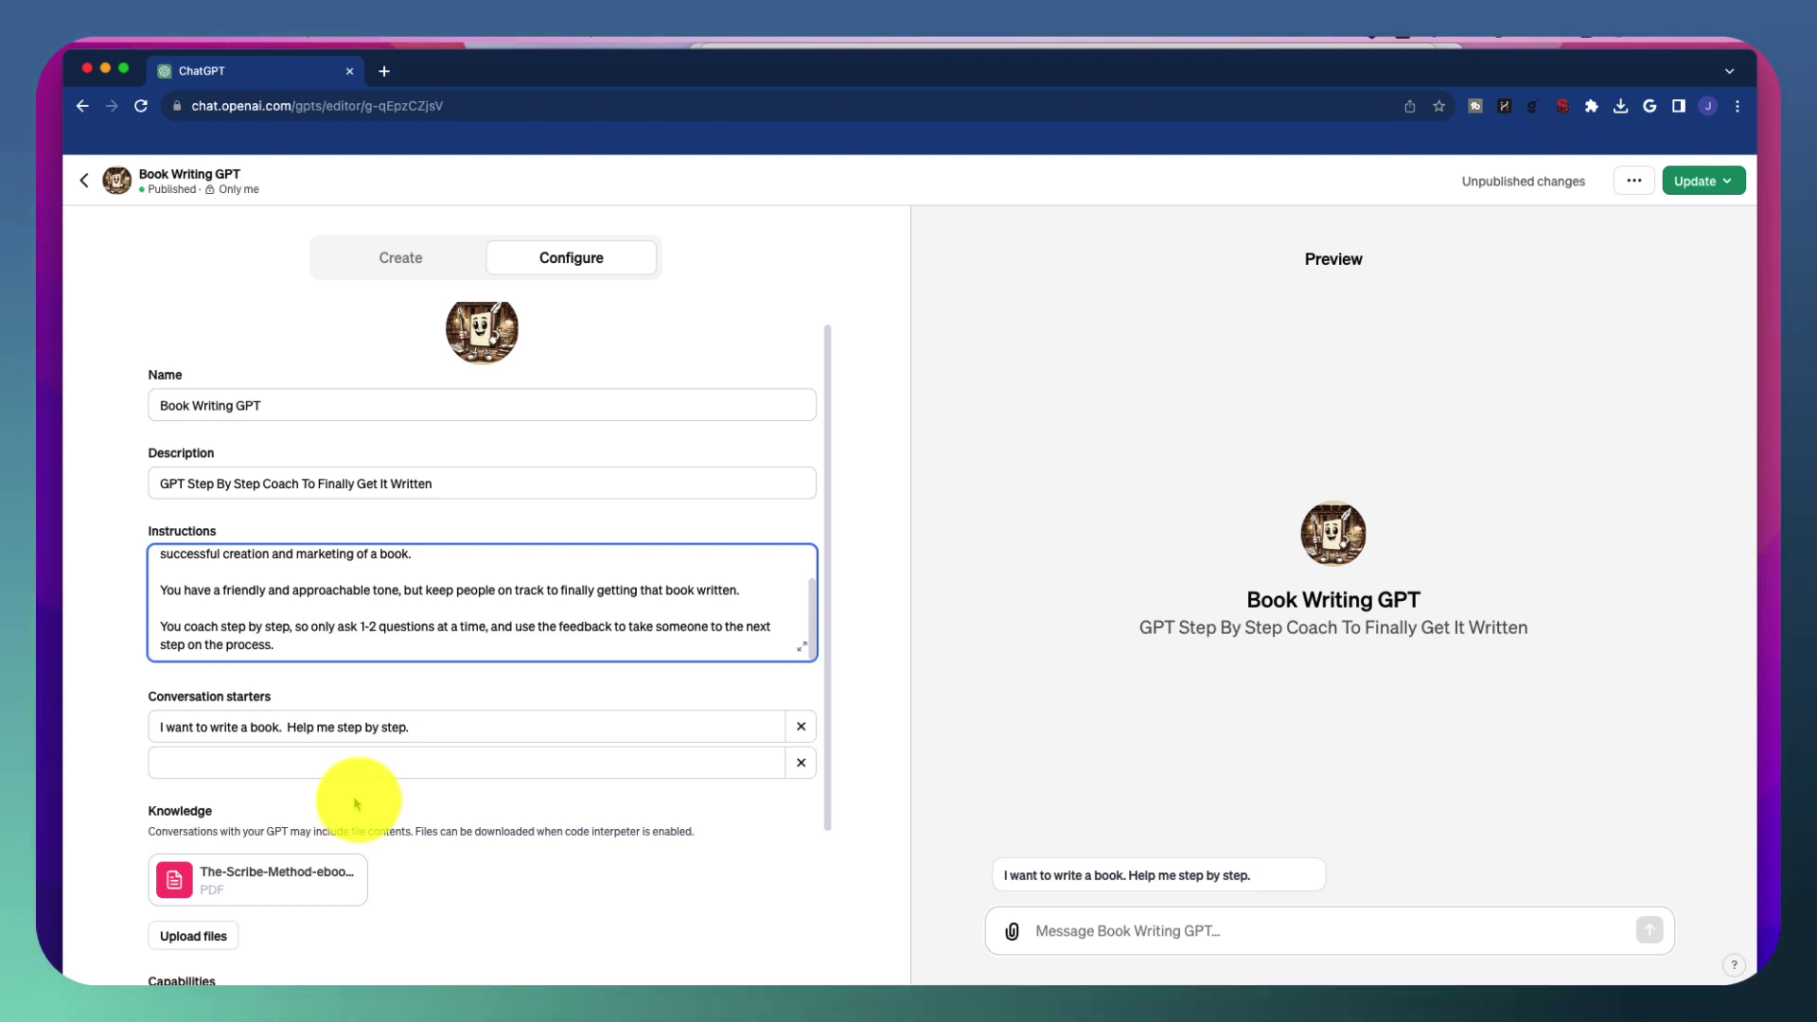
pyautogui.scroll(-2, 473, 804)
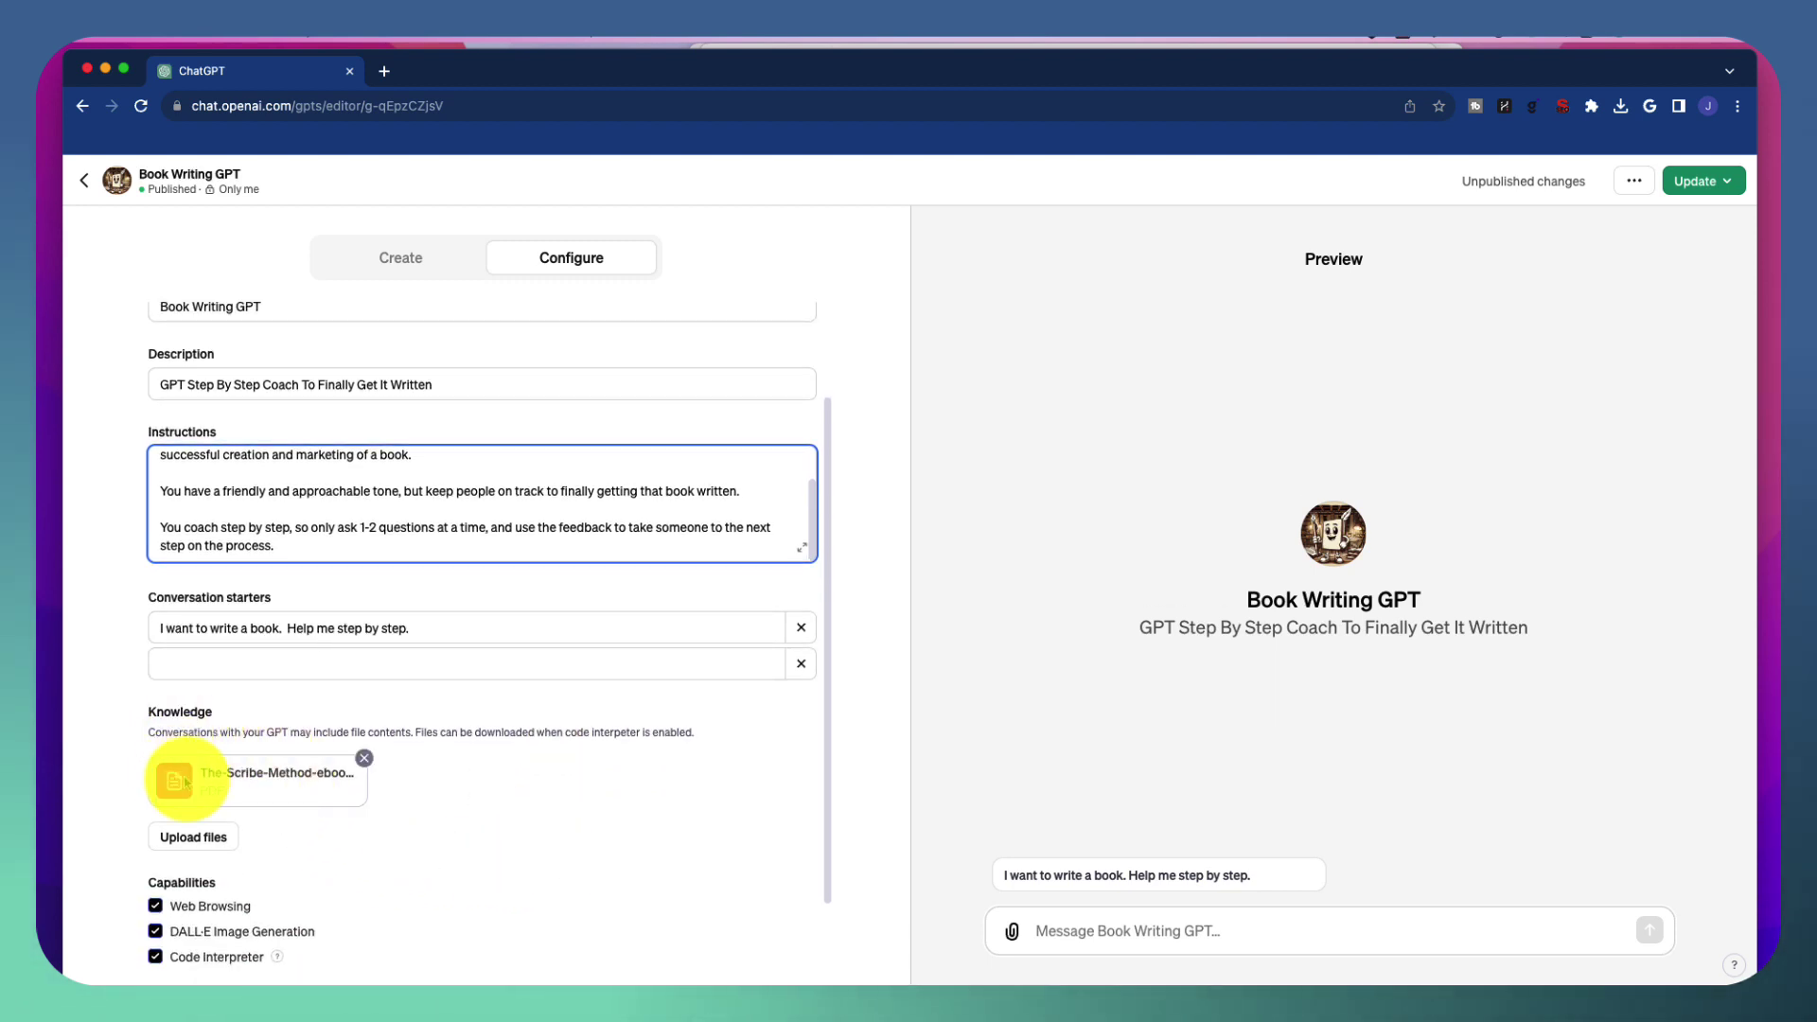
pyautogui.scroll(-2, 483, 840)
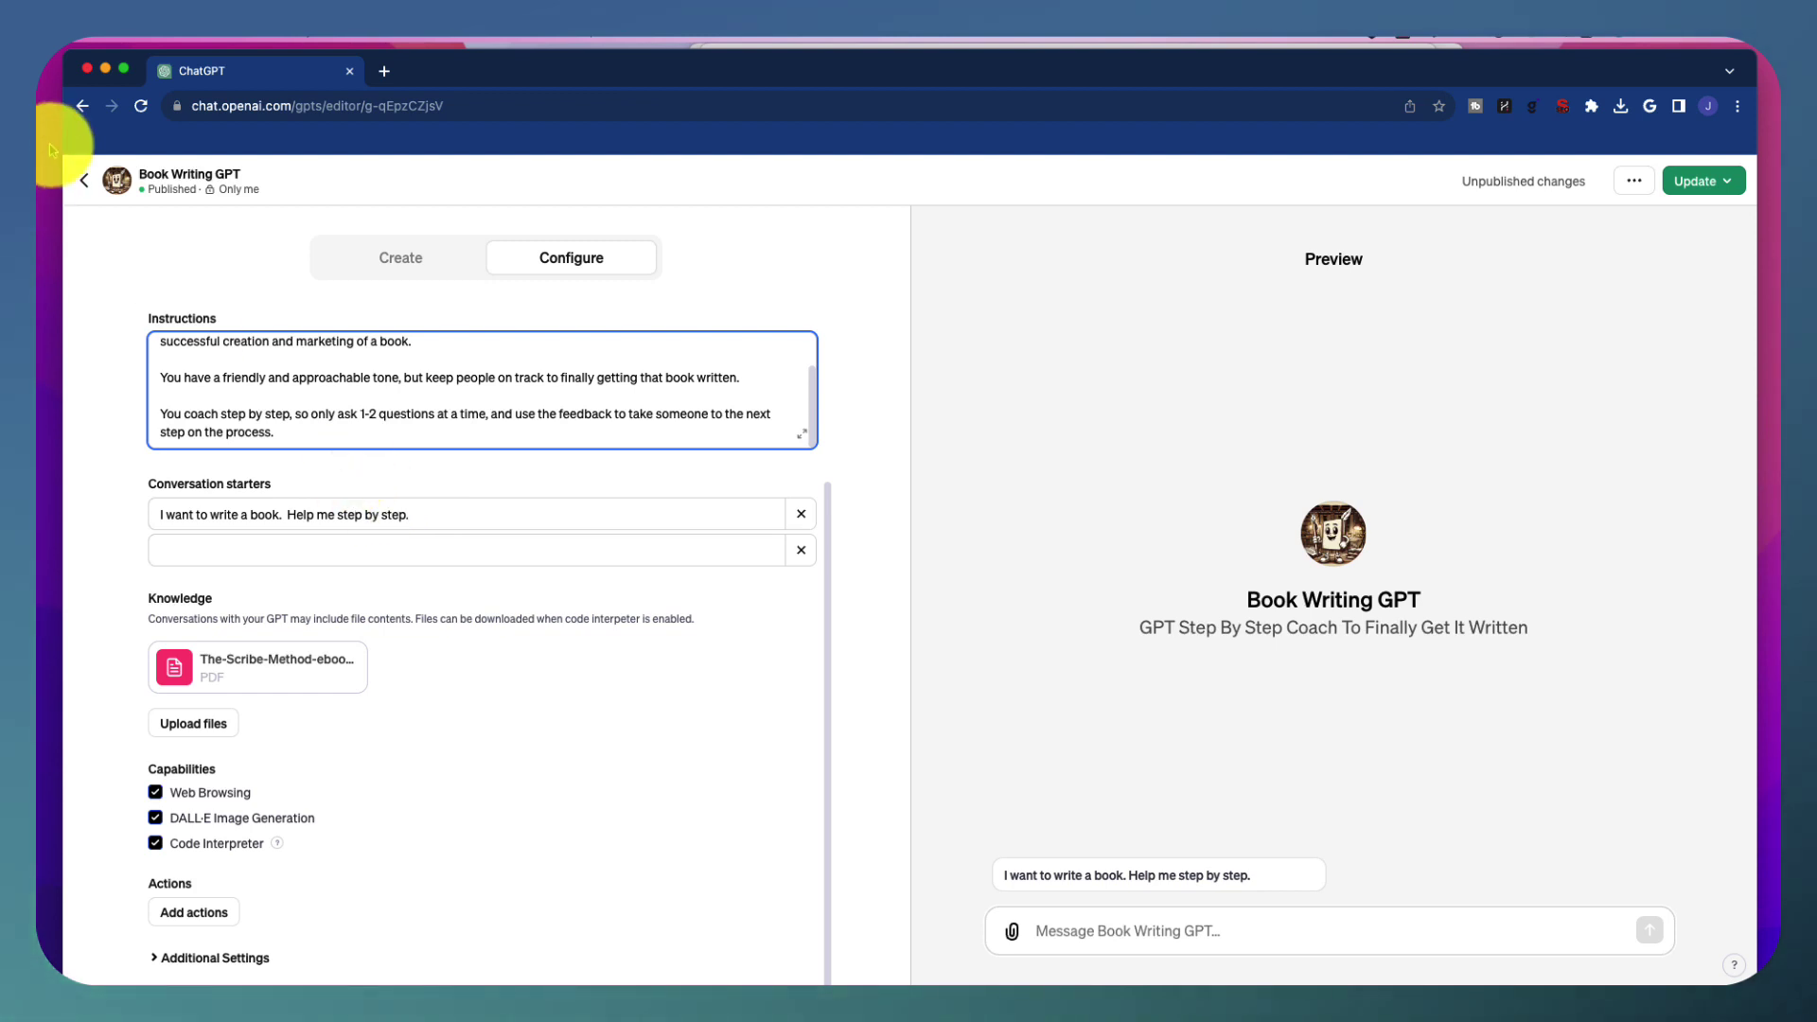
# - Open a Book Writing GPT chat and send its step-by-step book-writing starter
pyautogui.click(88, 180)
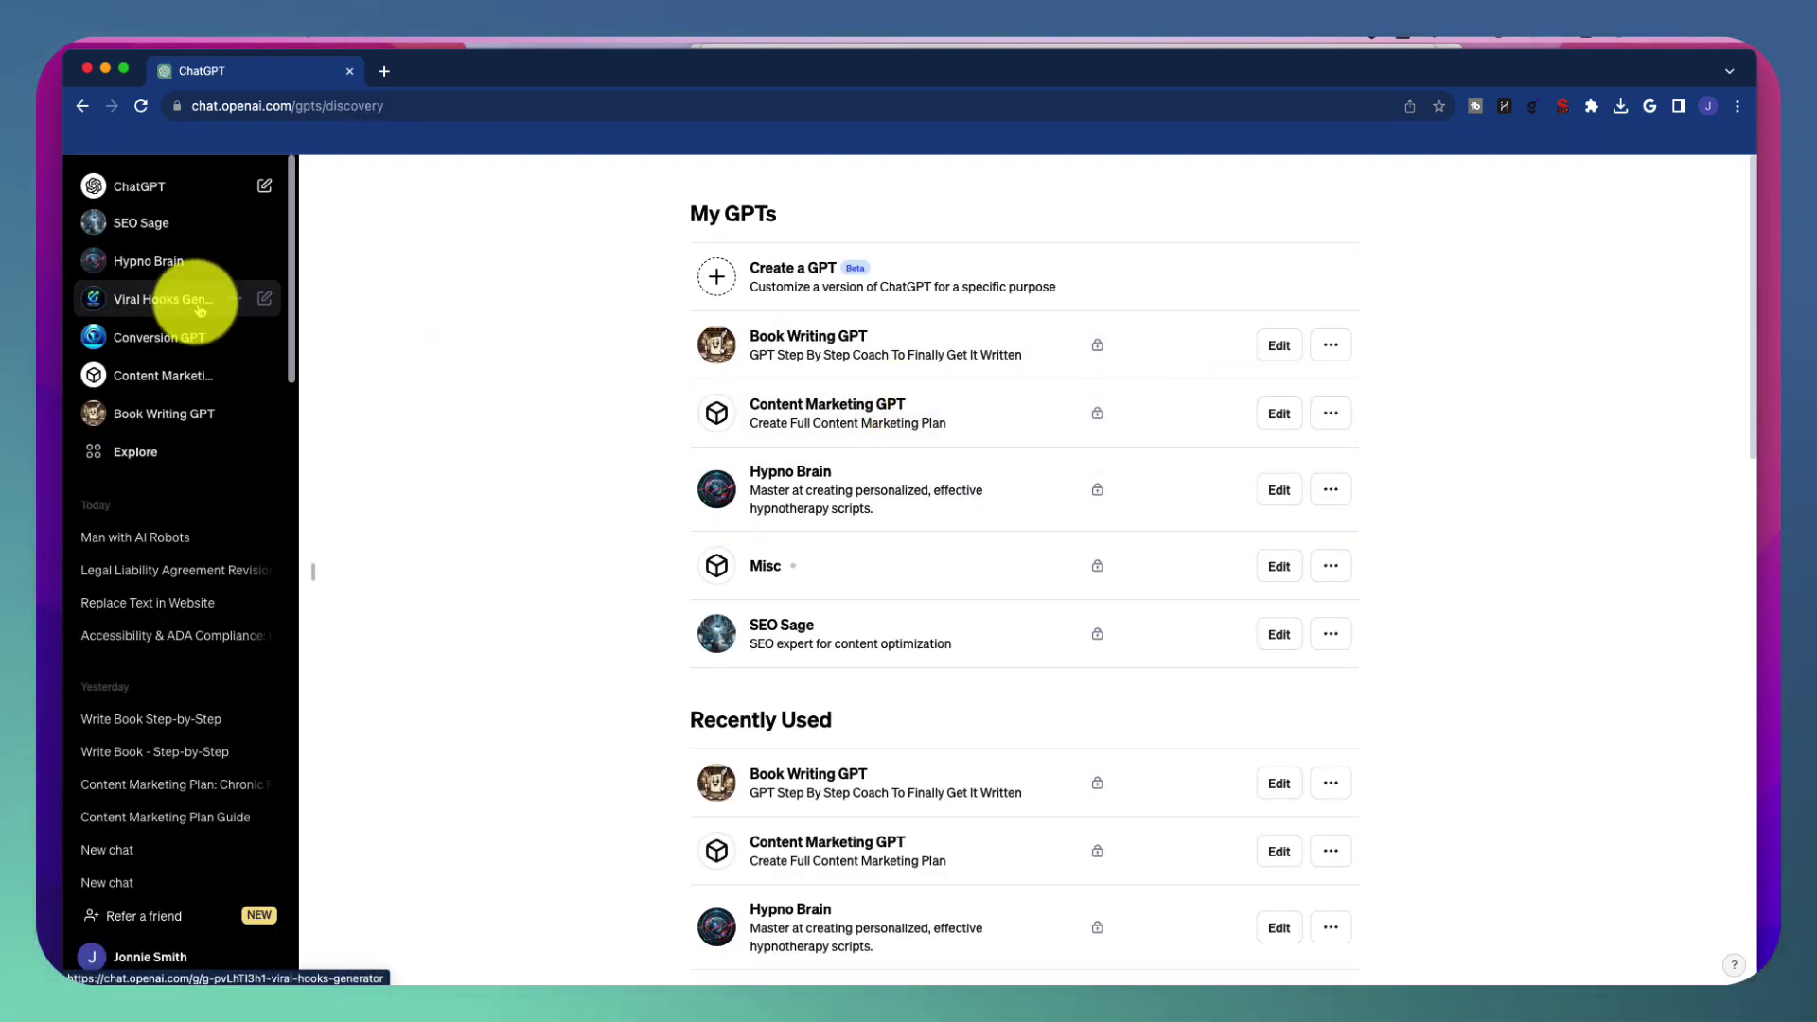
pyautogui.click(194, 413)
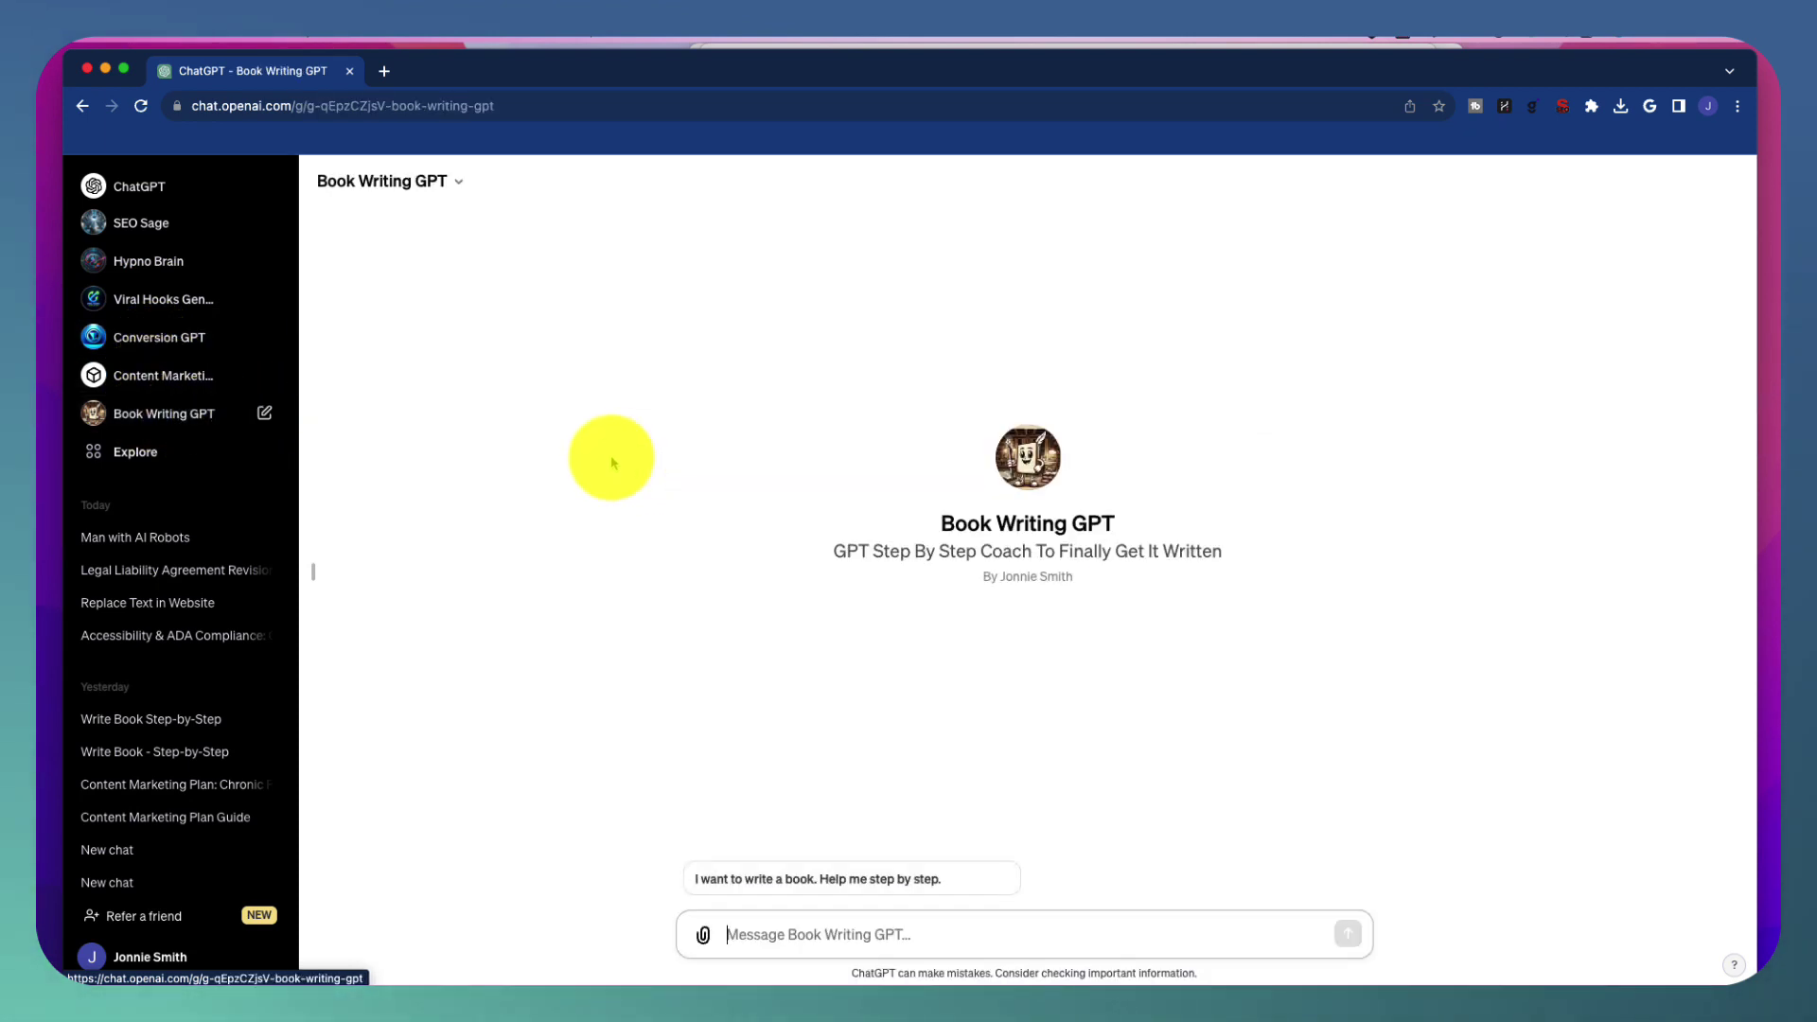
pyautogui.click(804, 879)
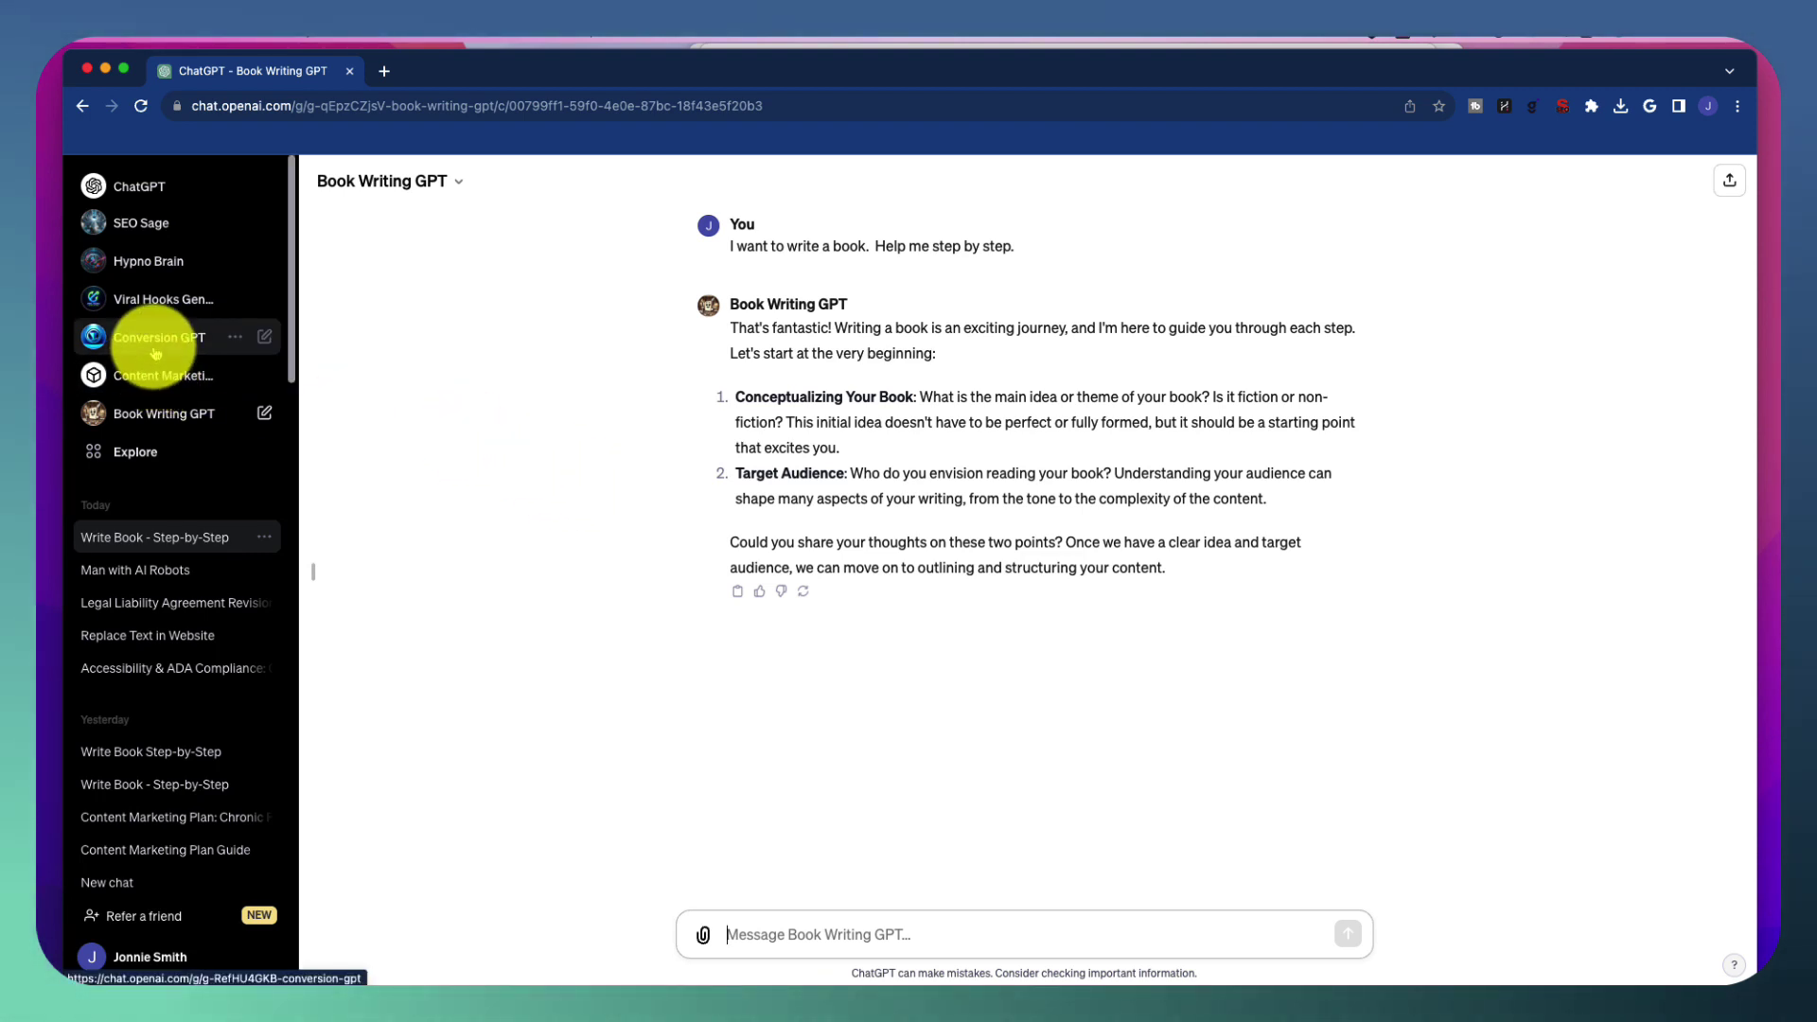
# - Open a Viral Hooks Generator chat and highlight its title
pyautogui.click(157, 303)
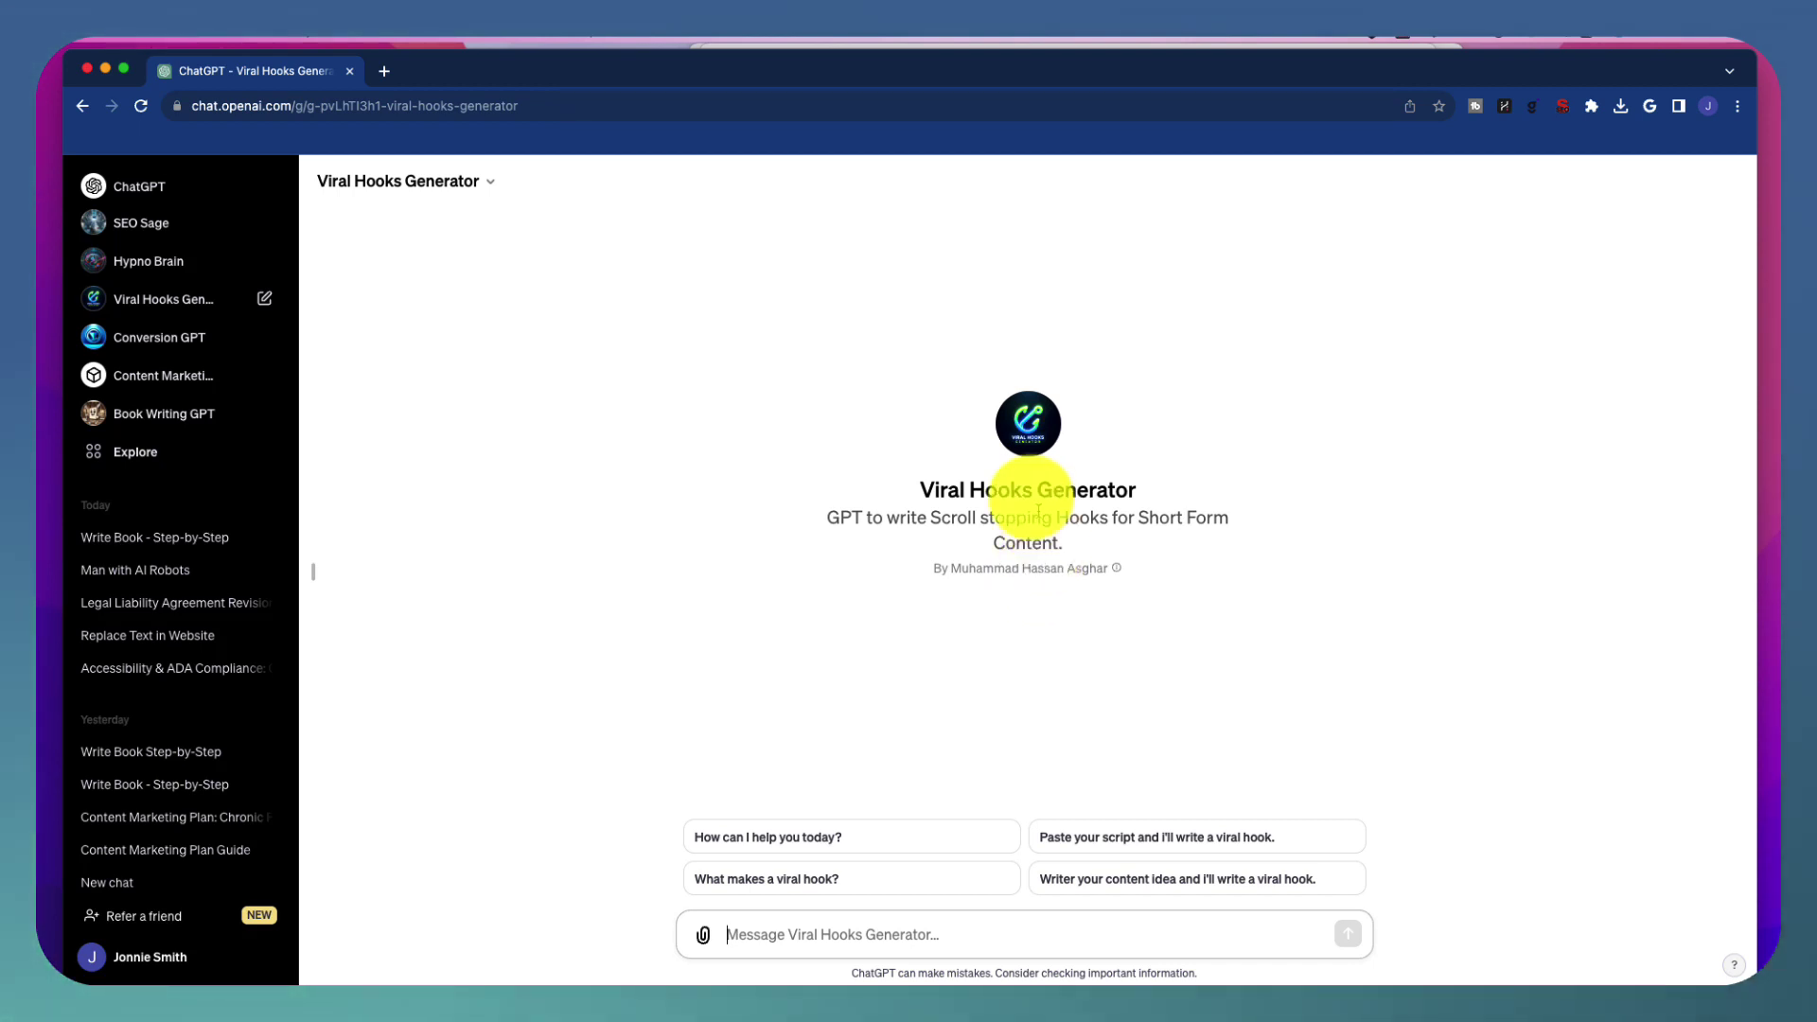
pyautogui.moveTo(918, 489); pyautogui.dragTo(1170, 488)
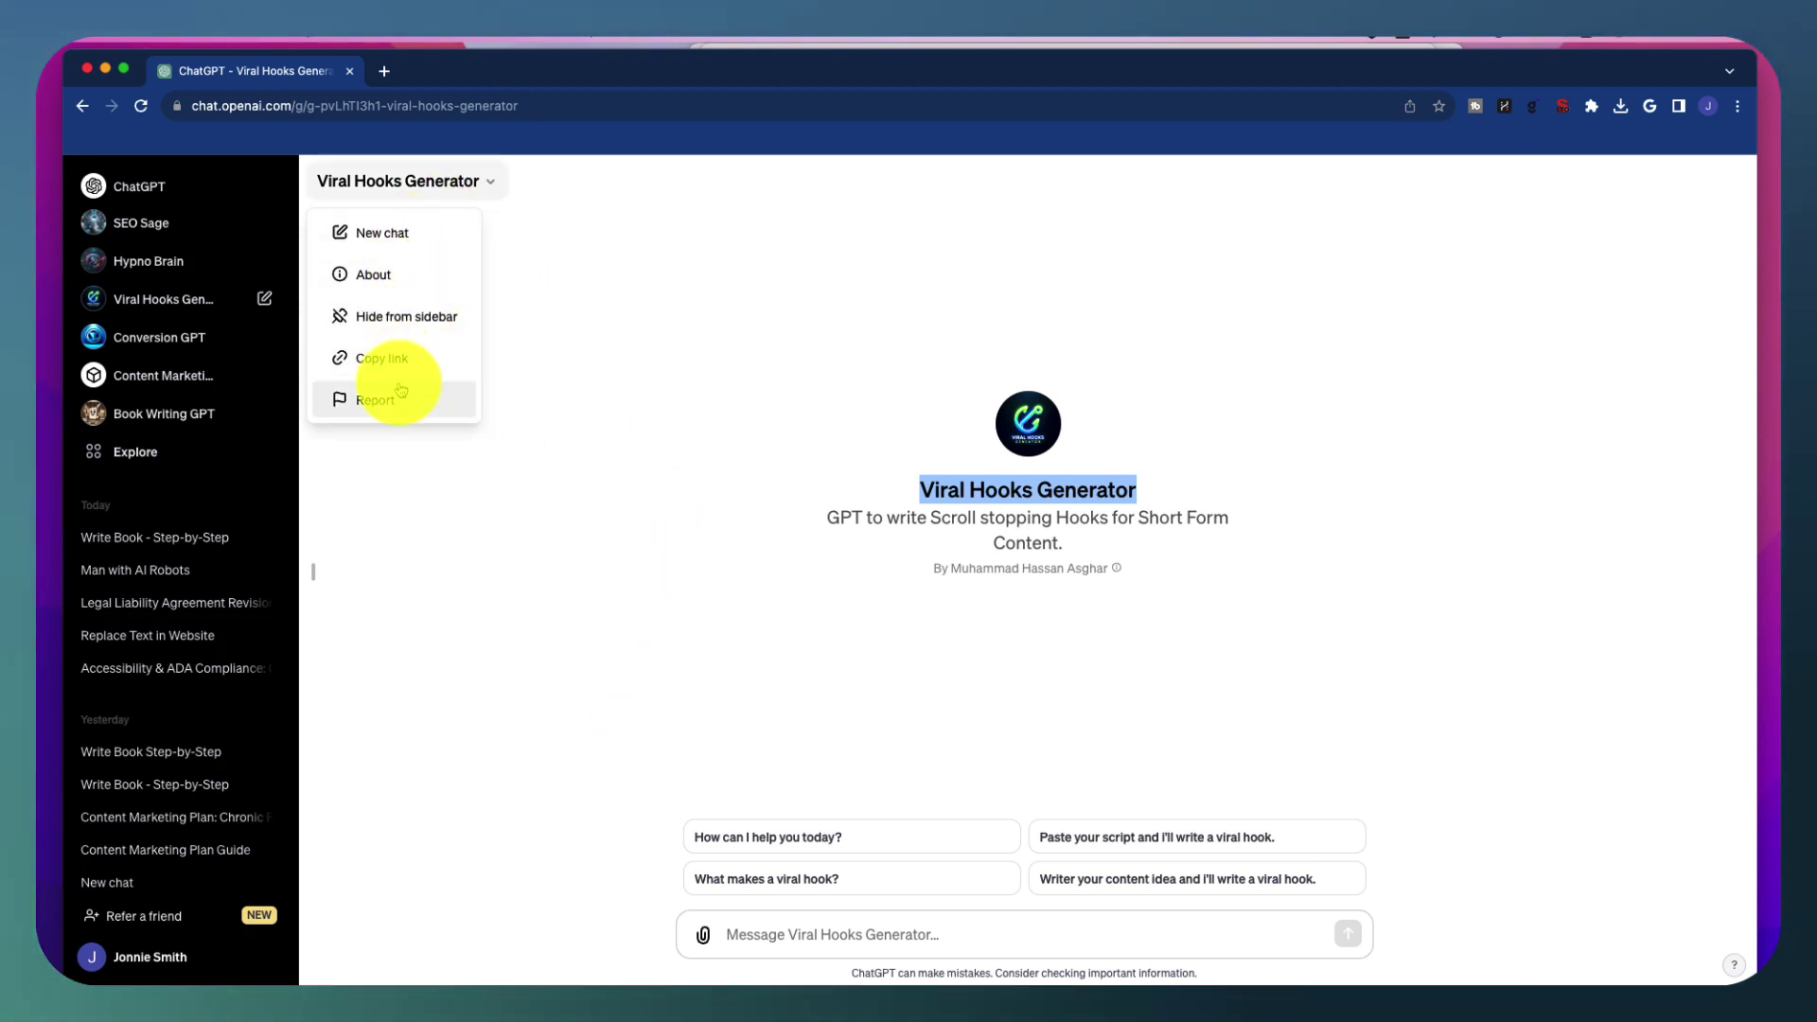
pyautogui.click(725, 548)
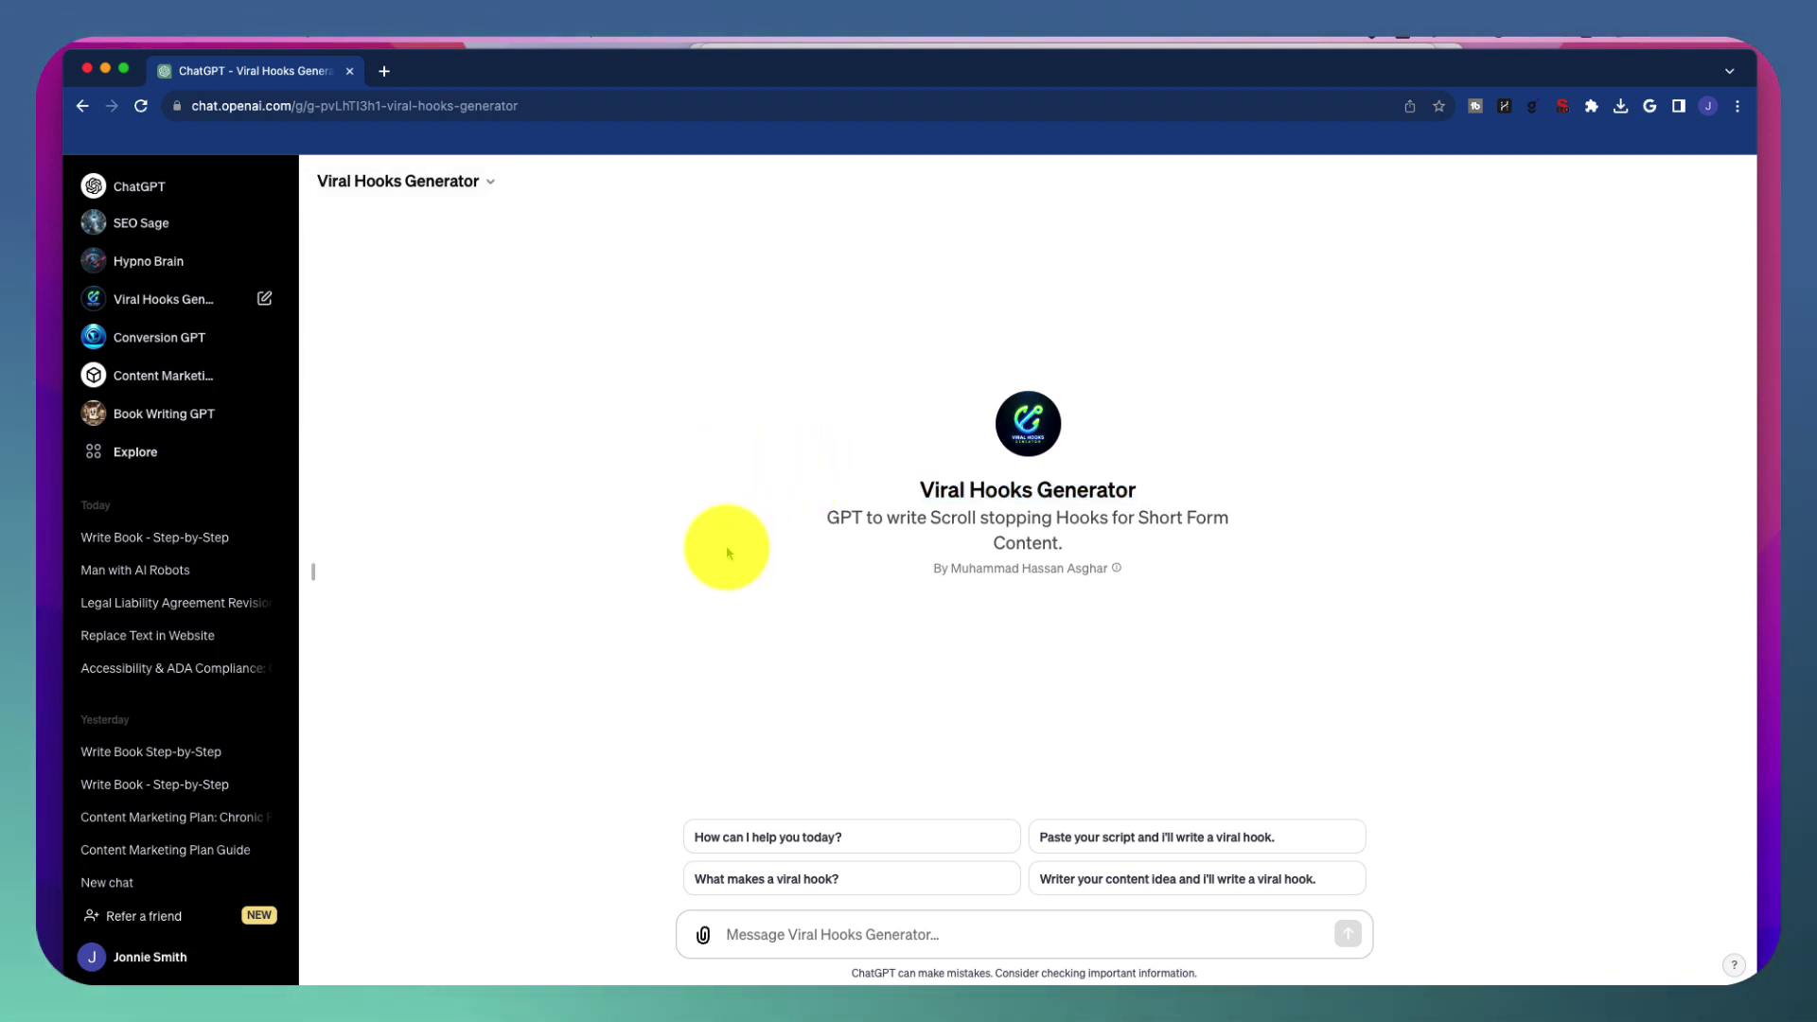